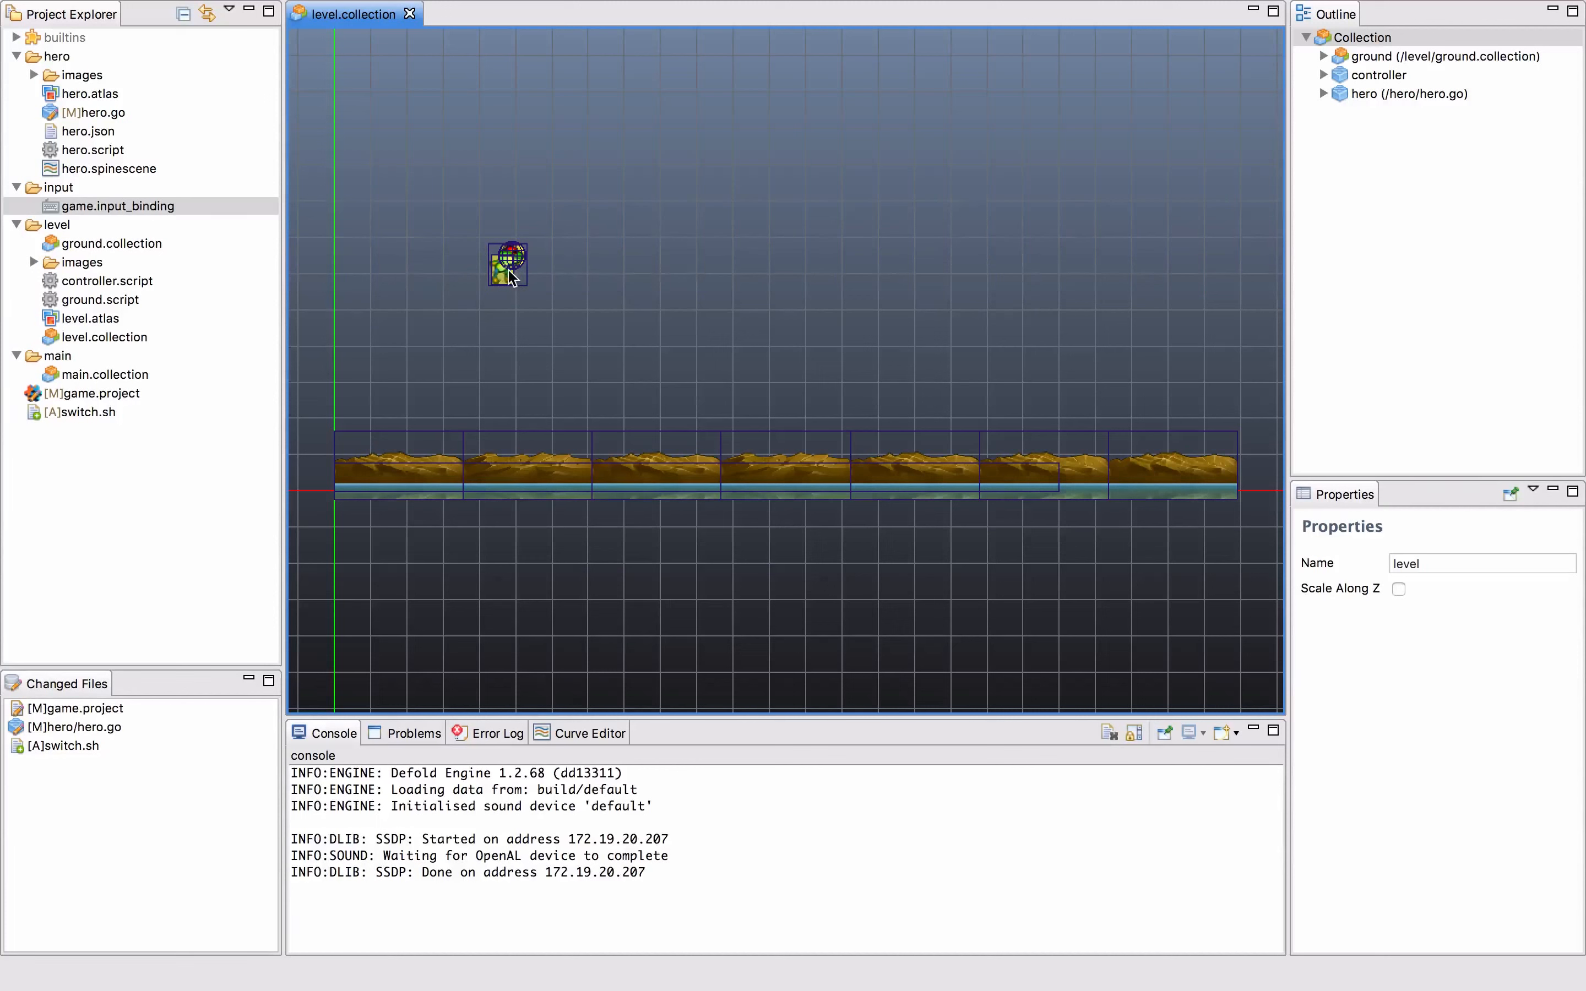
click(510, 274)
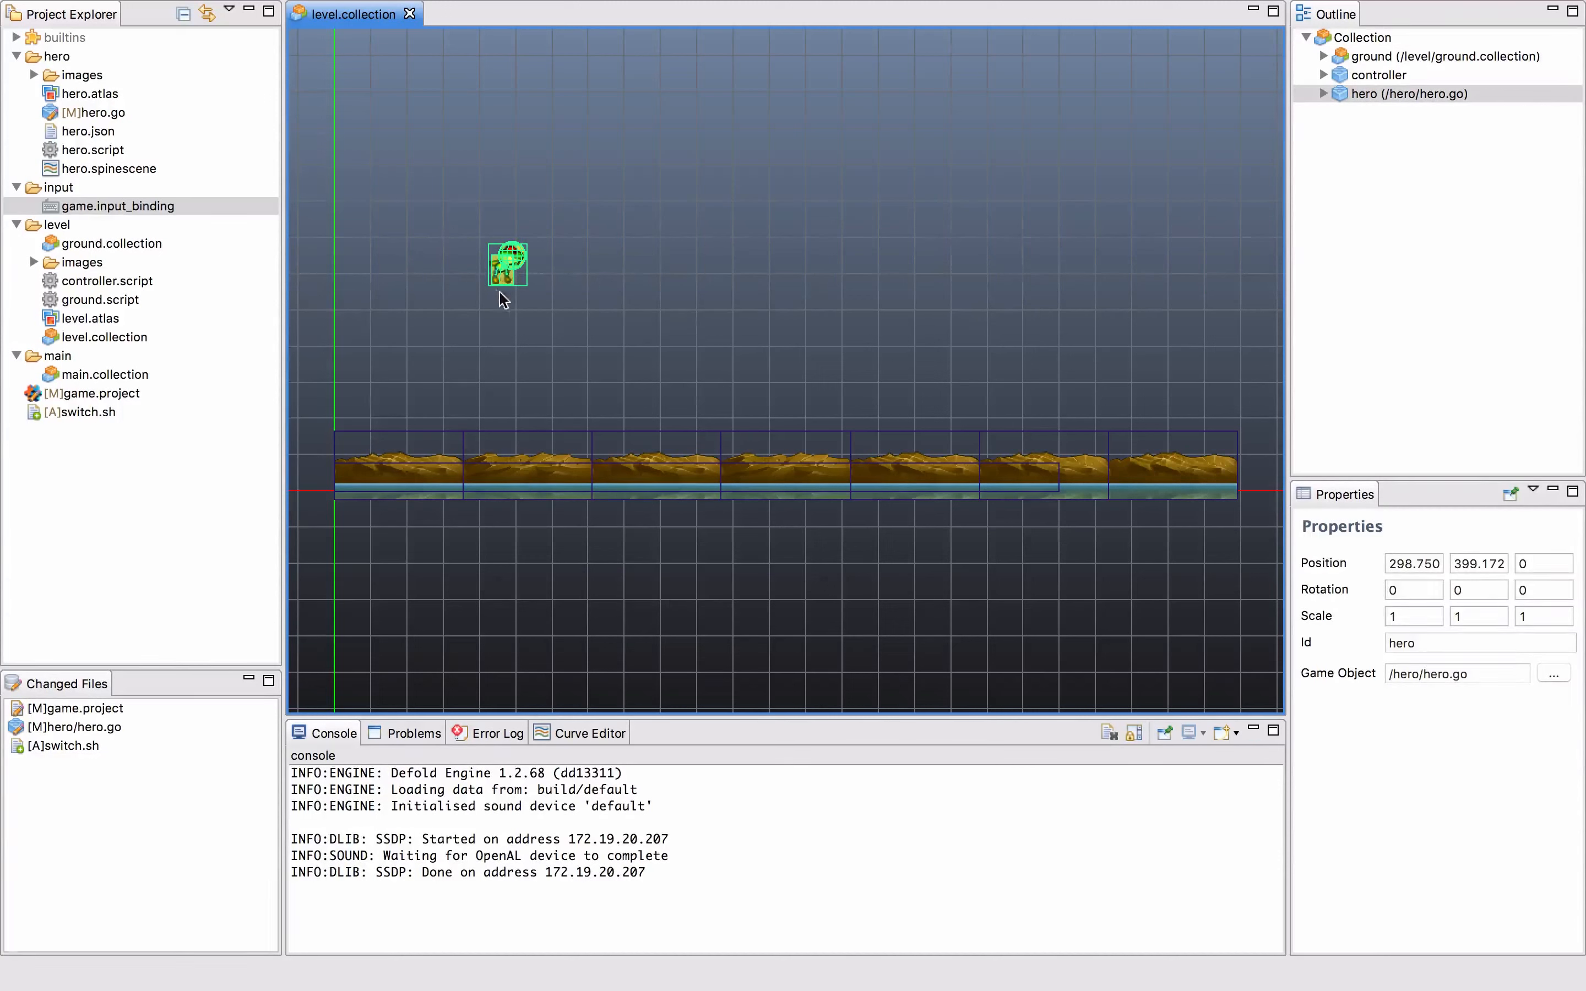
click(540, 256)
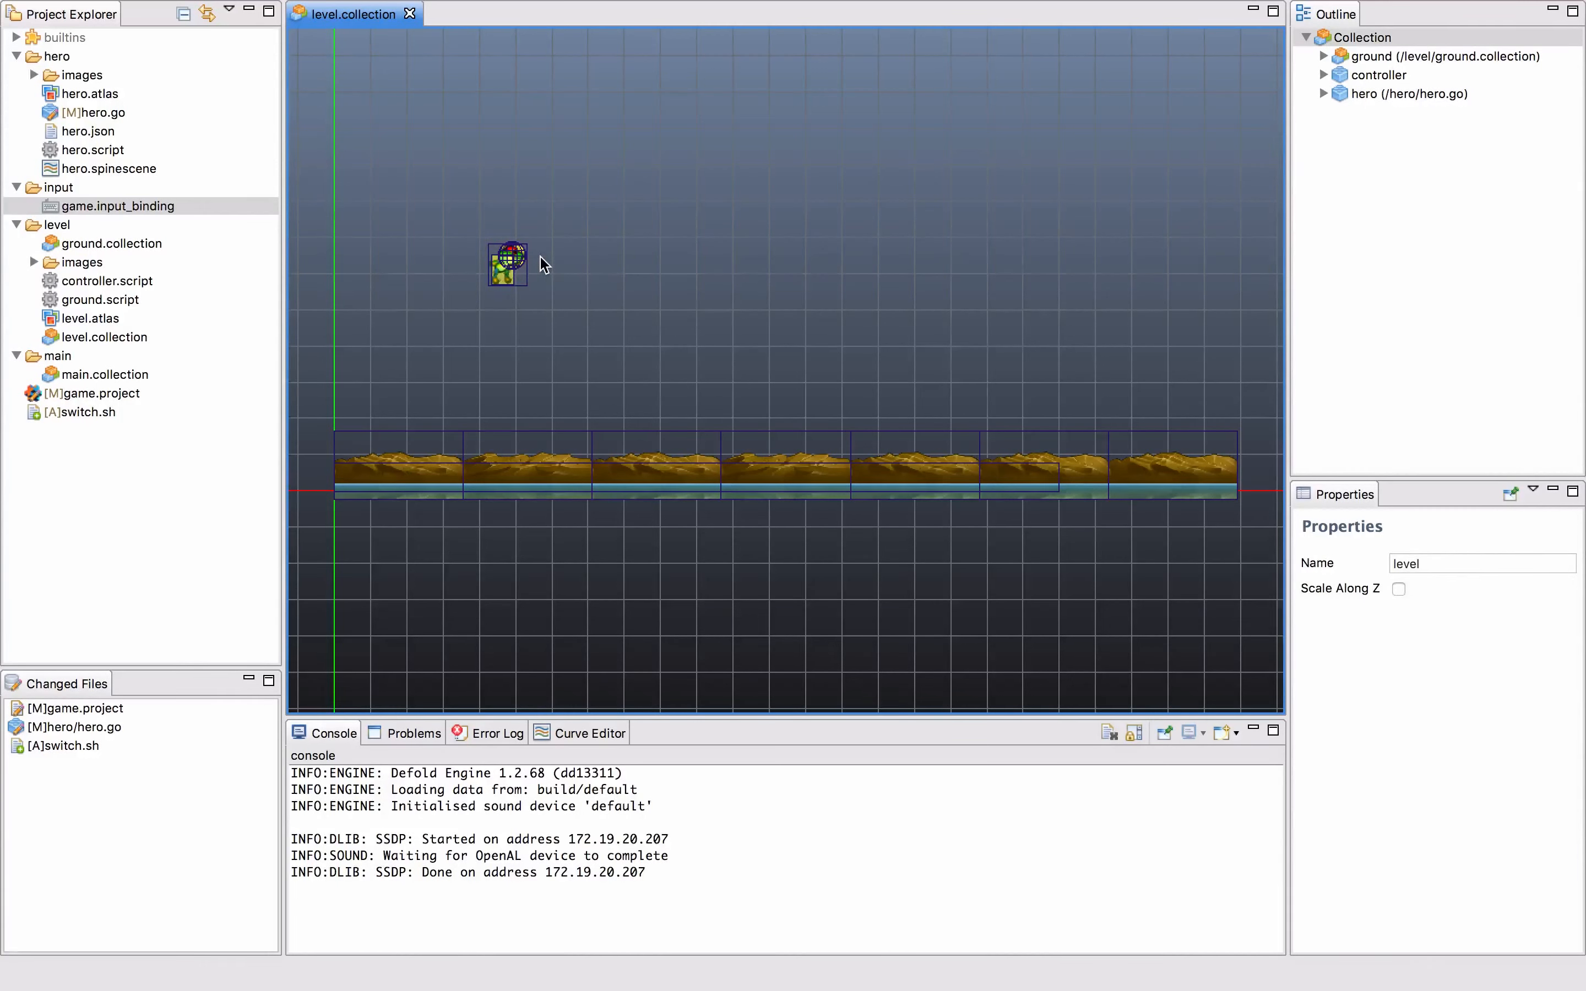
scroll(541, 260, down, 1)
scroll(544, 264, up, 3)
scroll(540, 265, down, 2)
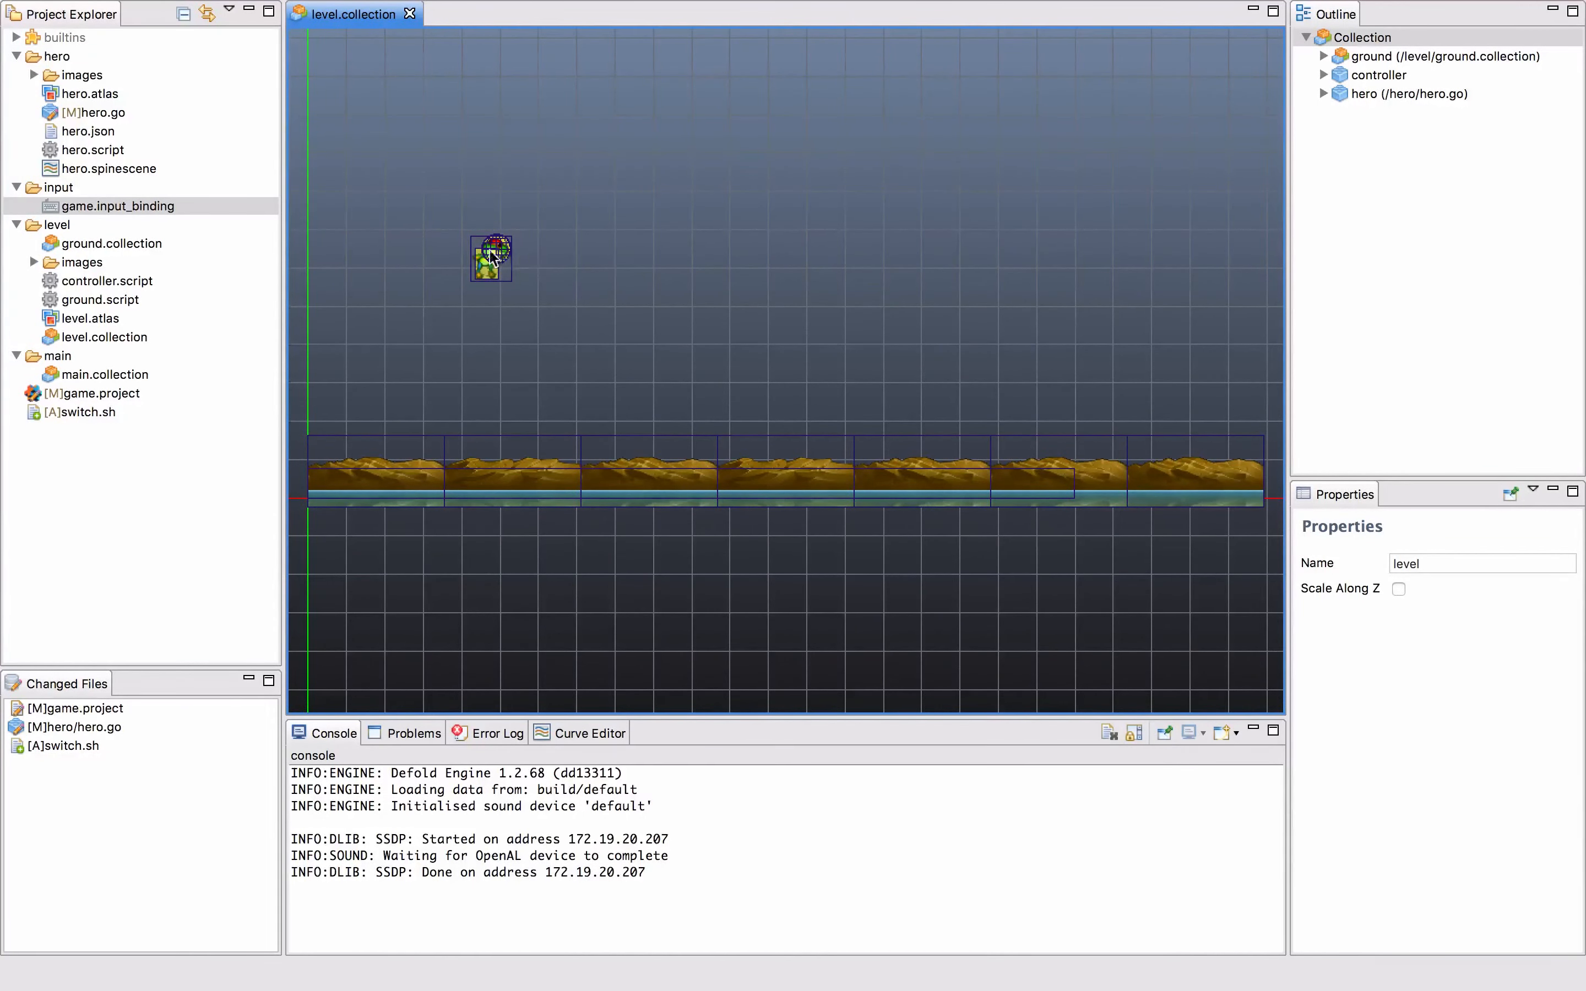
middle_drag(529, 270, 704, 257)
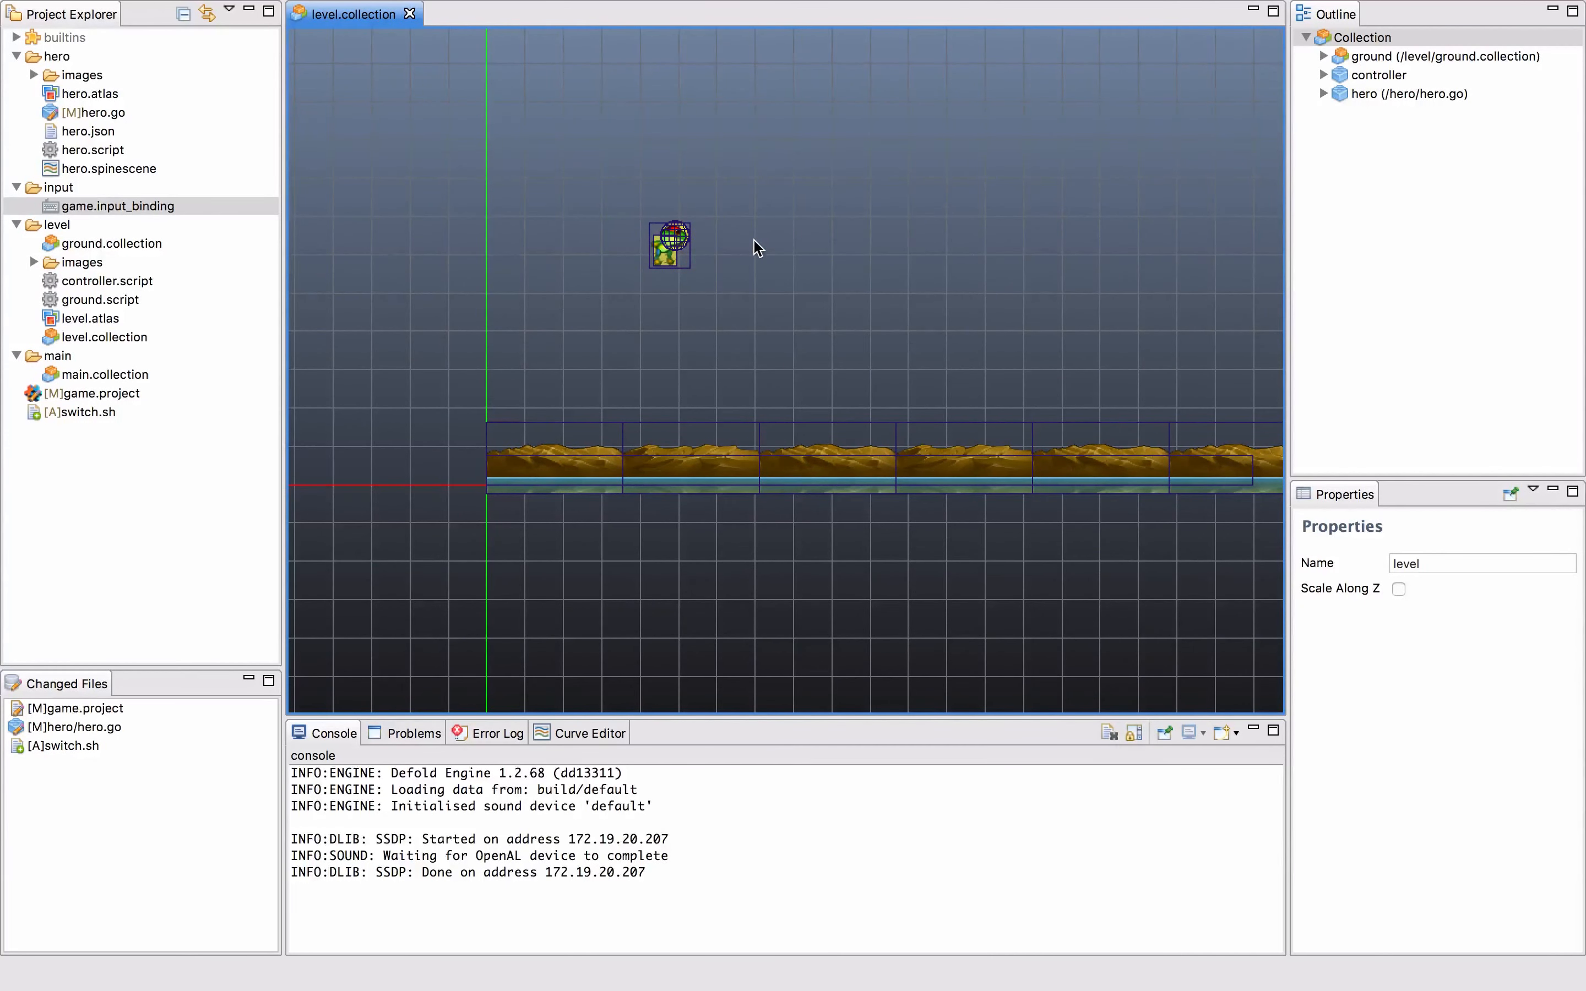
scroll(757, 248, down, 1)
- Duplicate the hero game object in the level, place the copy at about X 477, Y 442, and save the collection
click(1400, 94)
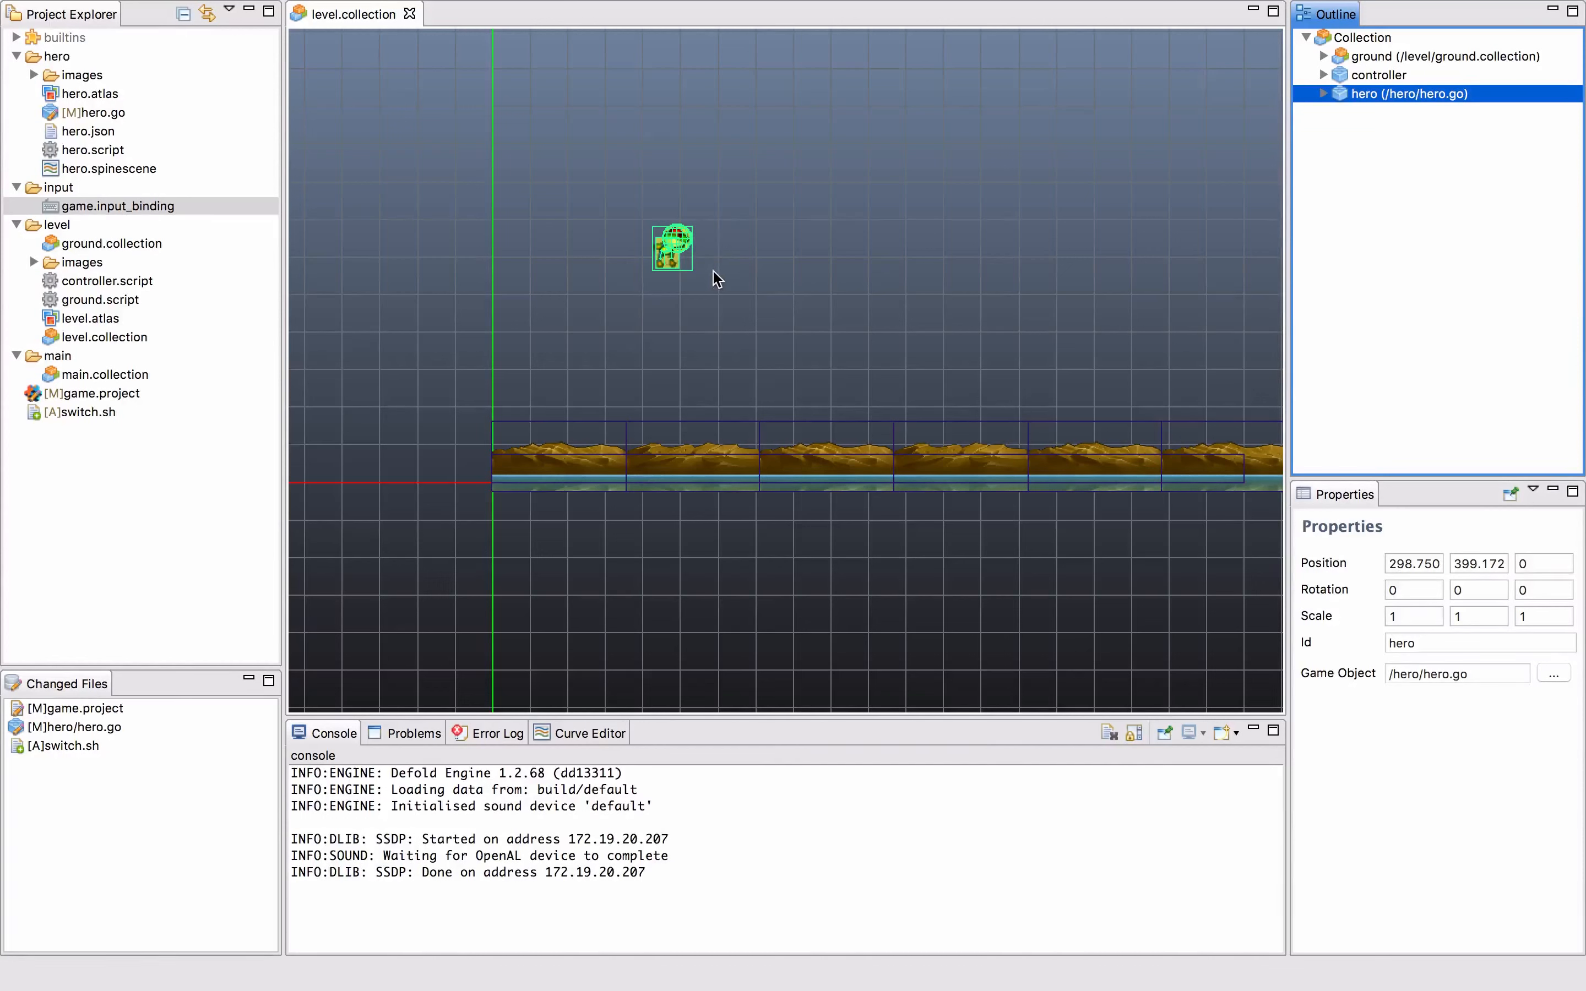
key(super+v)
key(w)
drag(669, 248, 773, 224)
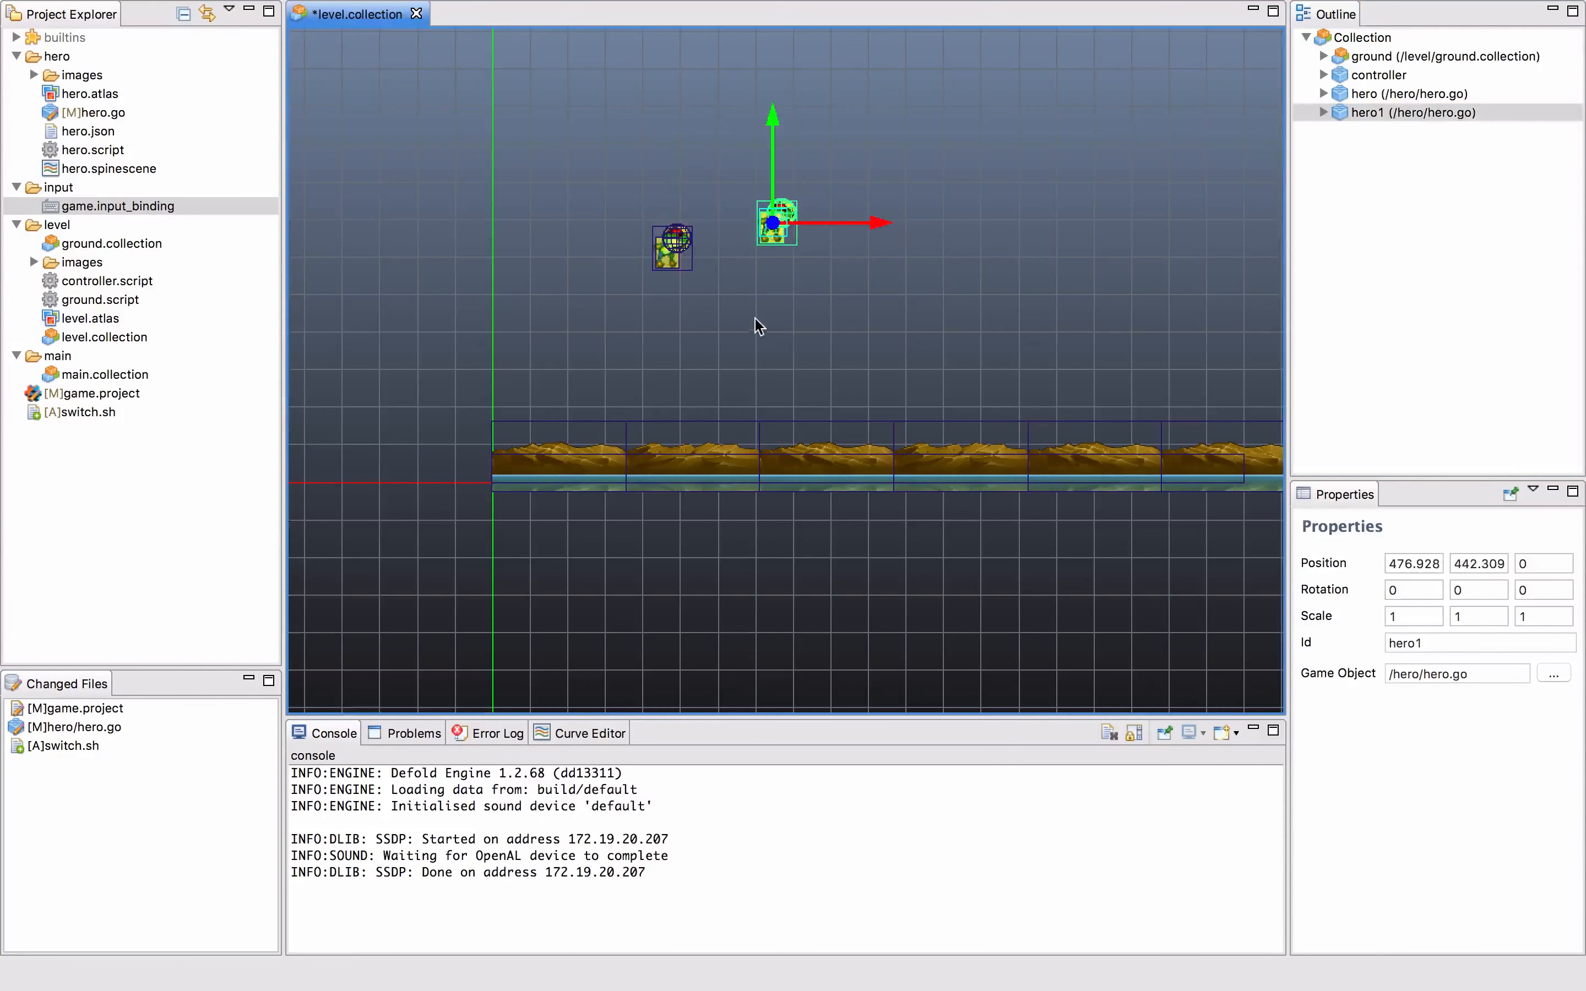
click(760, 303)
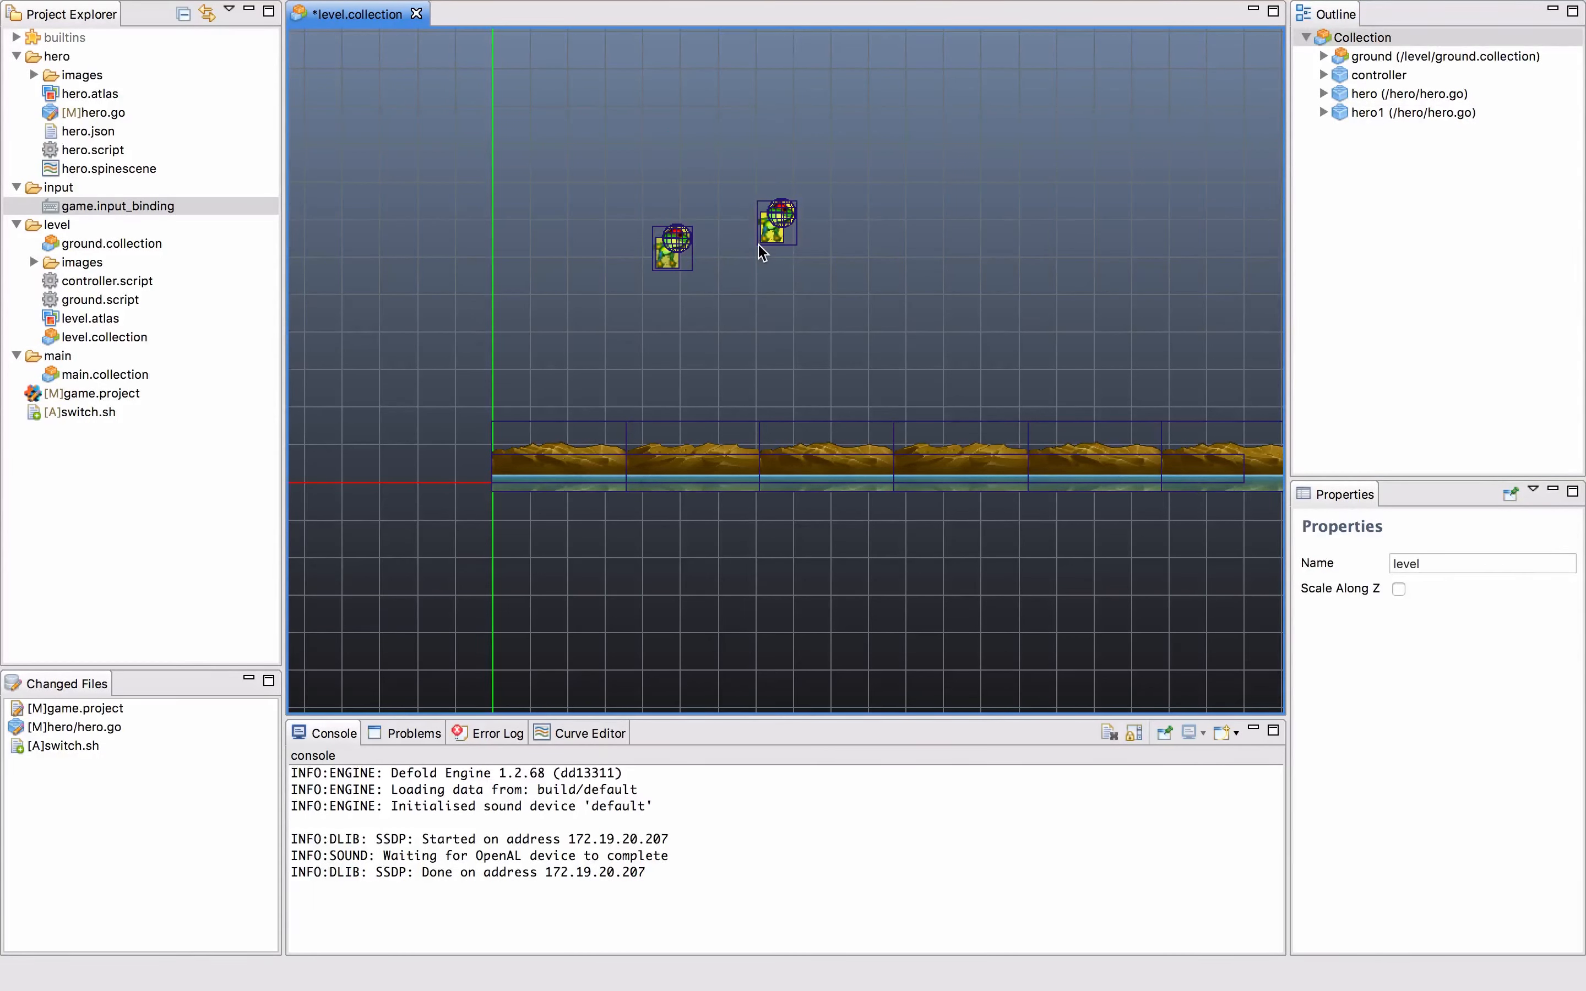
key(super+s)
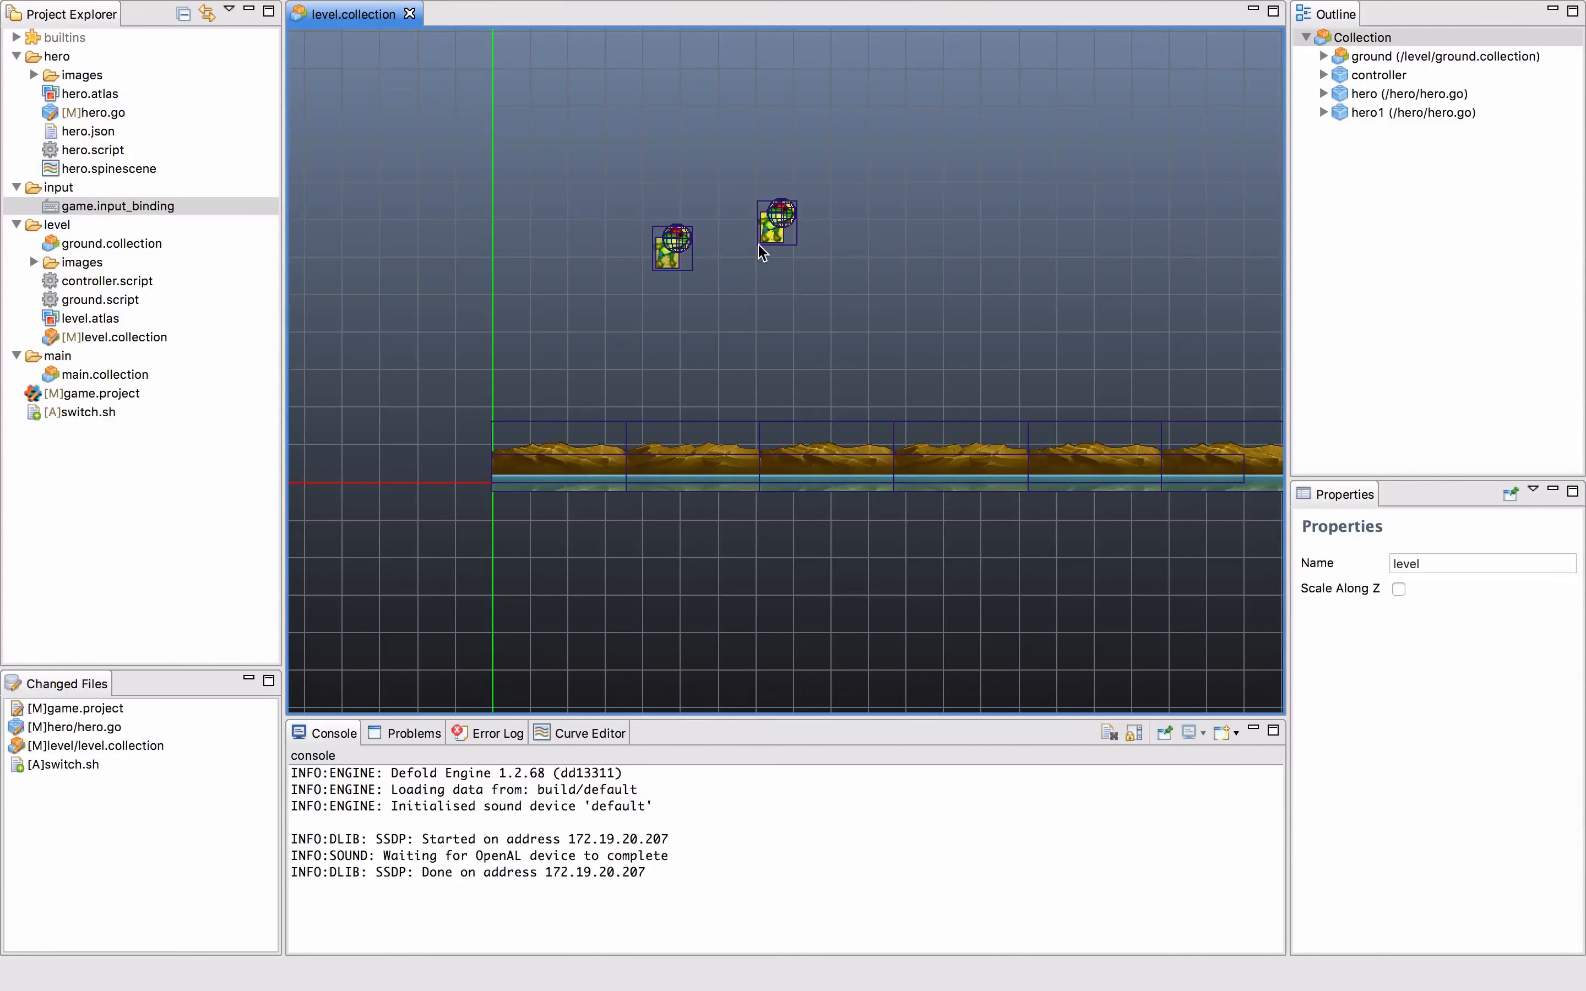
- Build and run the game, make both frogs jump a few times, and quit back to the editor
key(super+b)
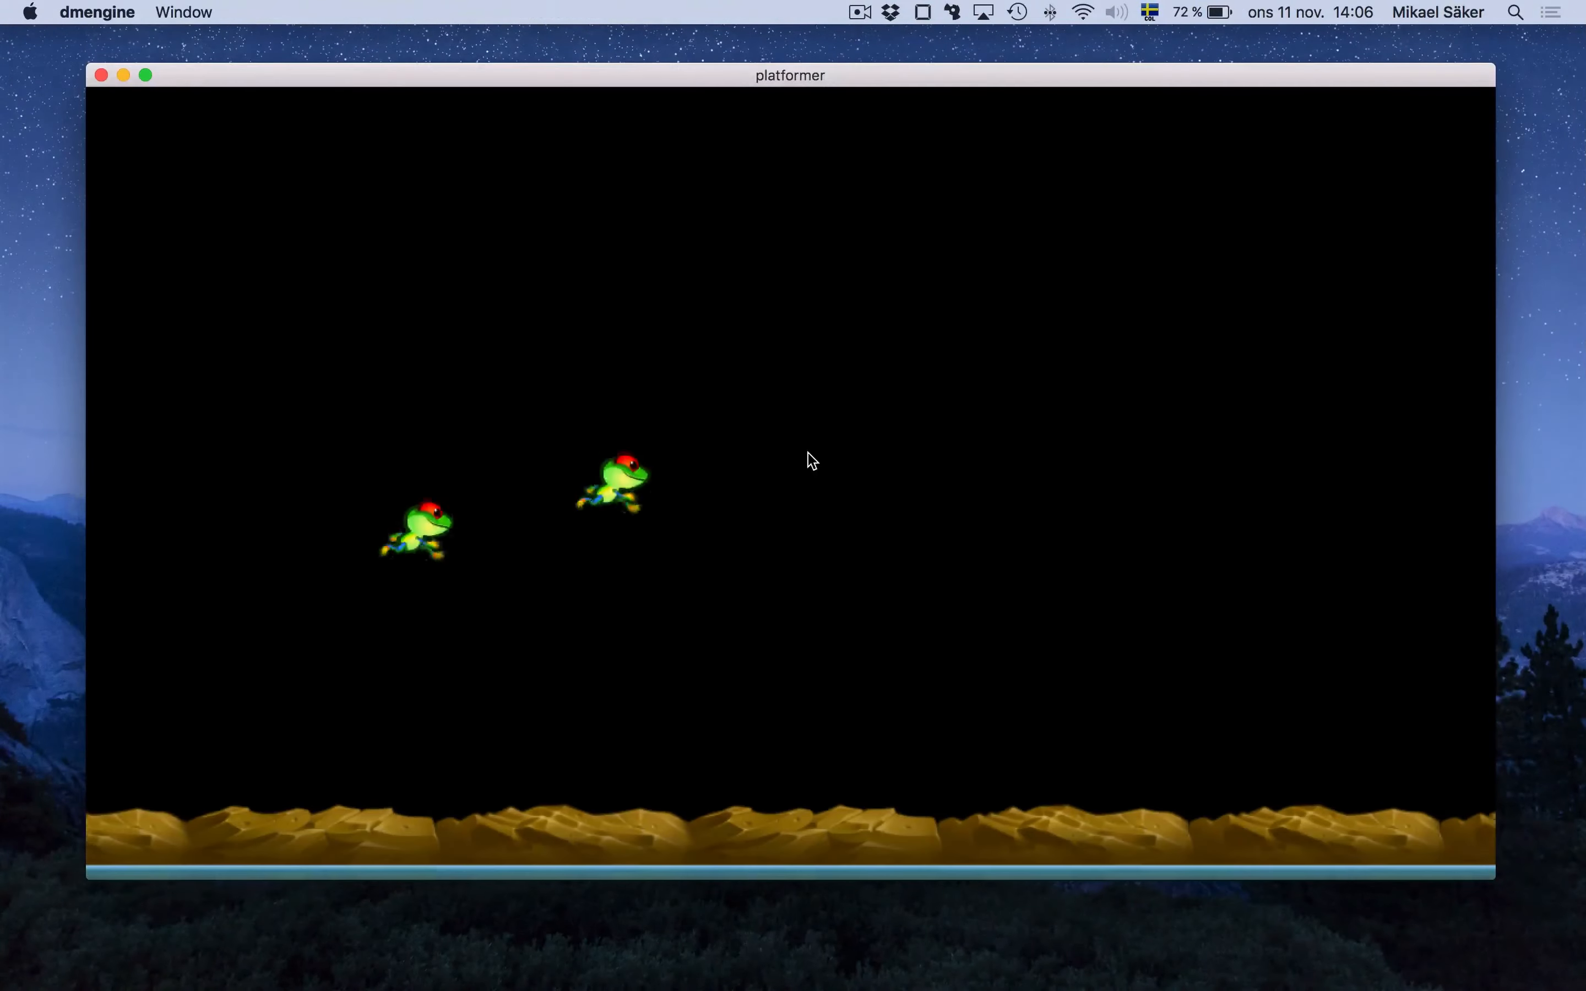
key(space)
key(space)
key(space)
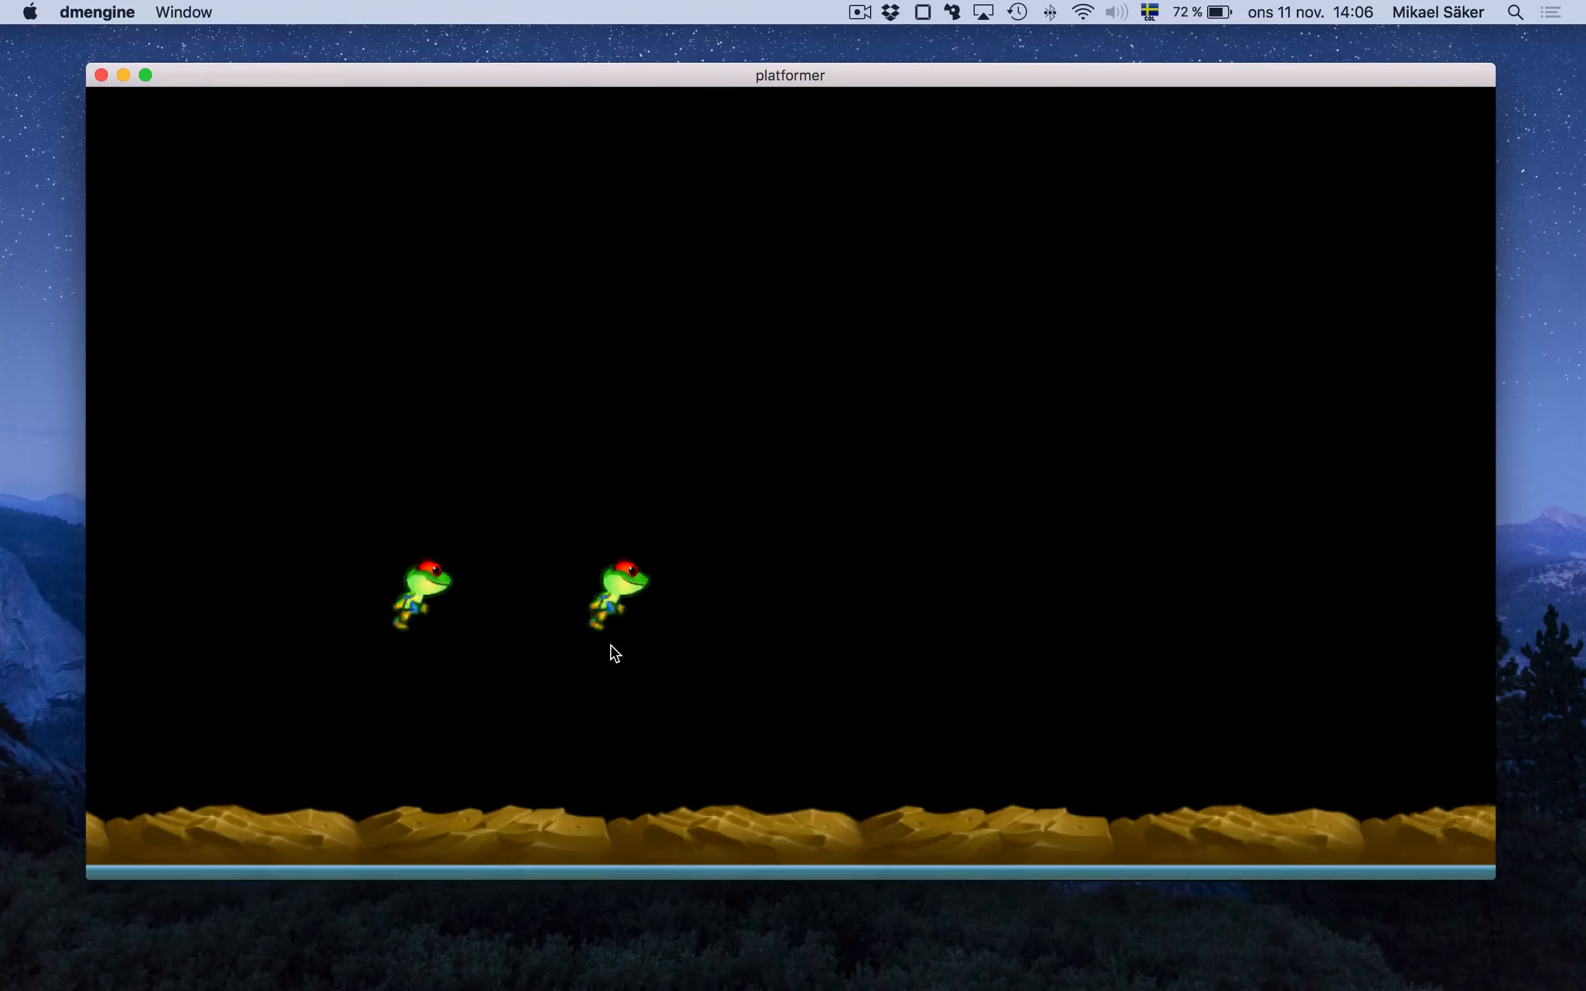
key(super+q)
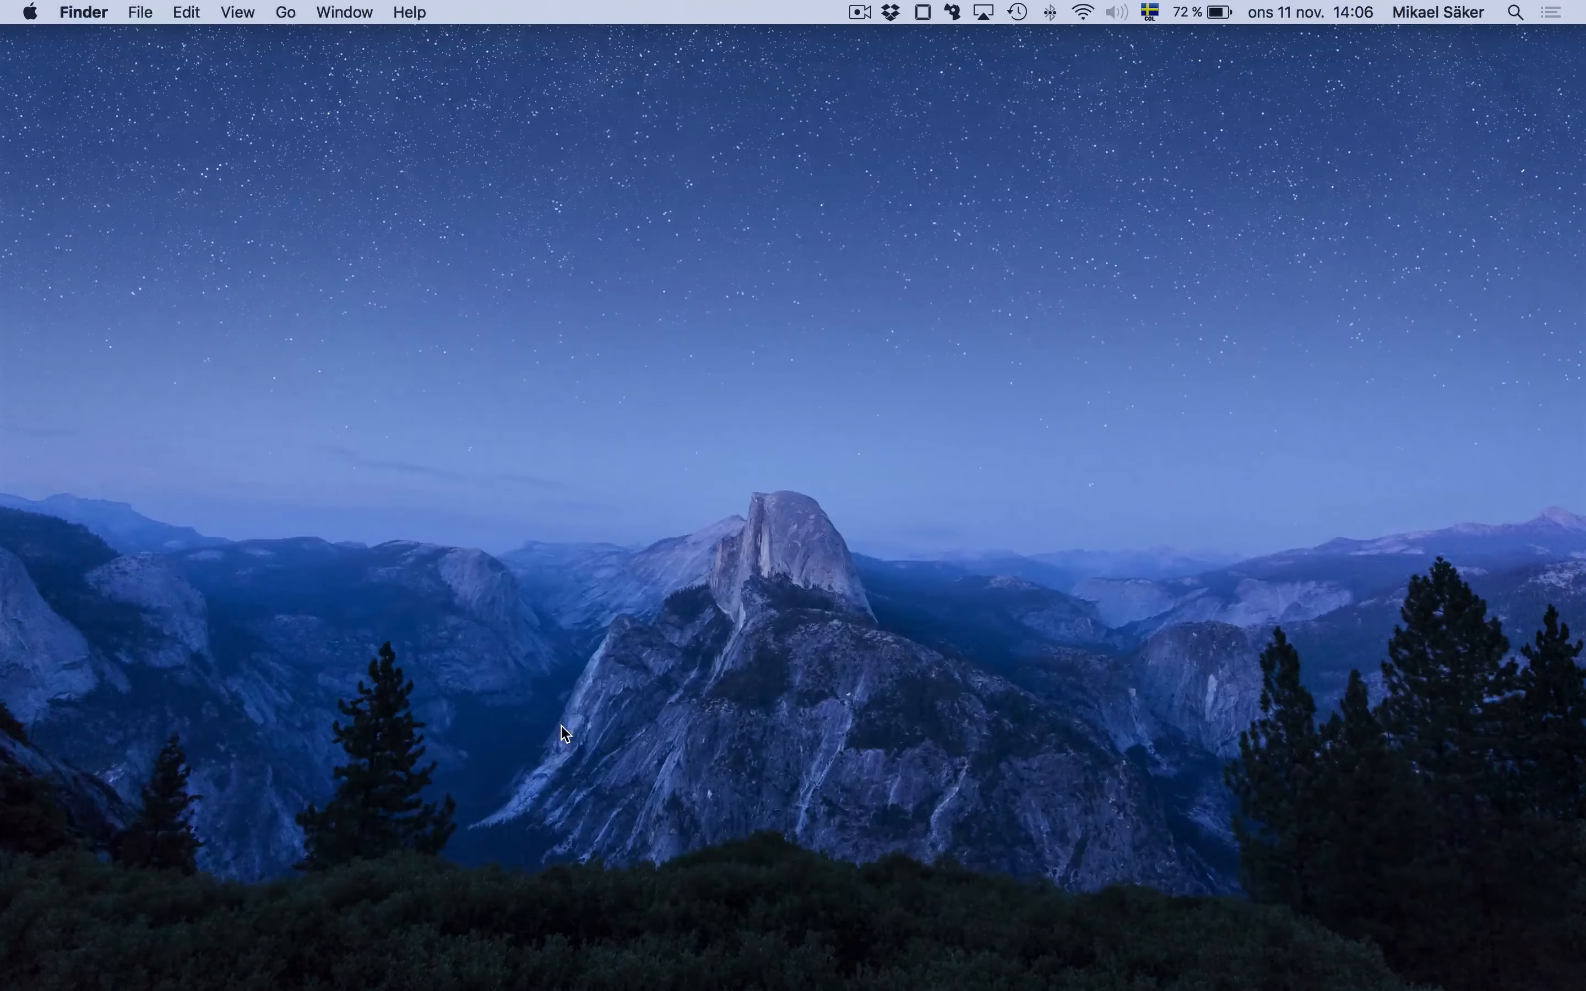
key(ctrl+Right)
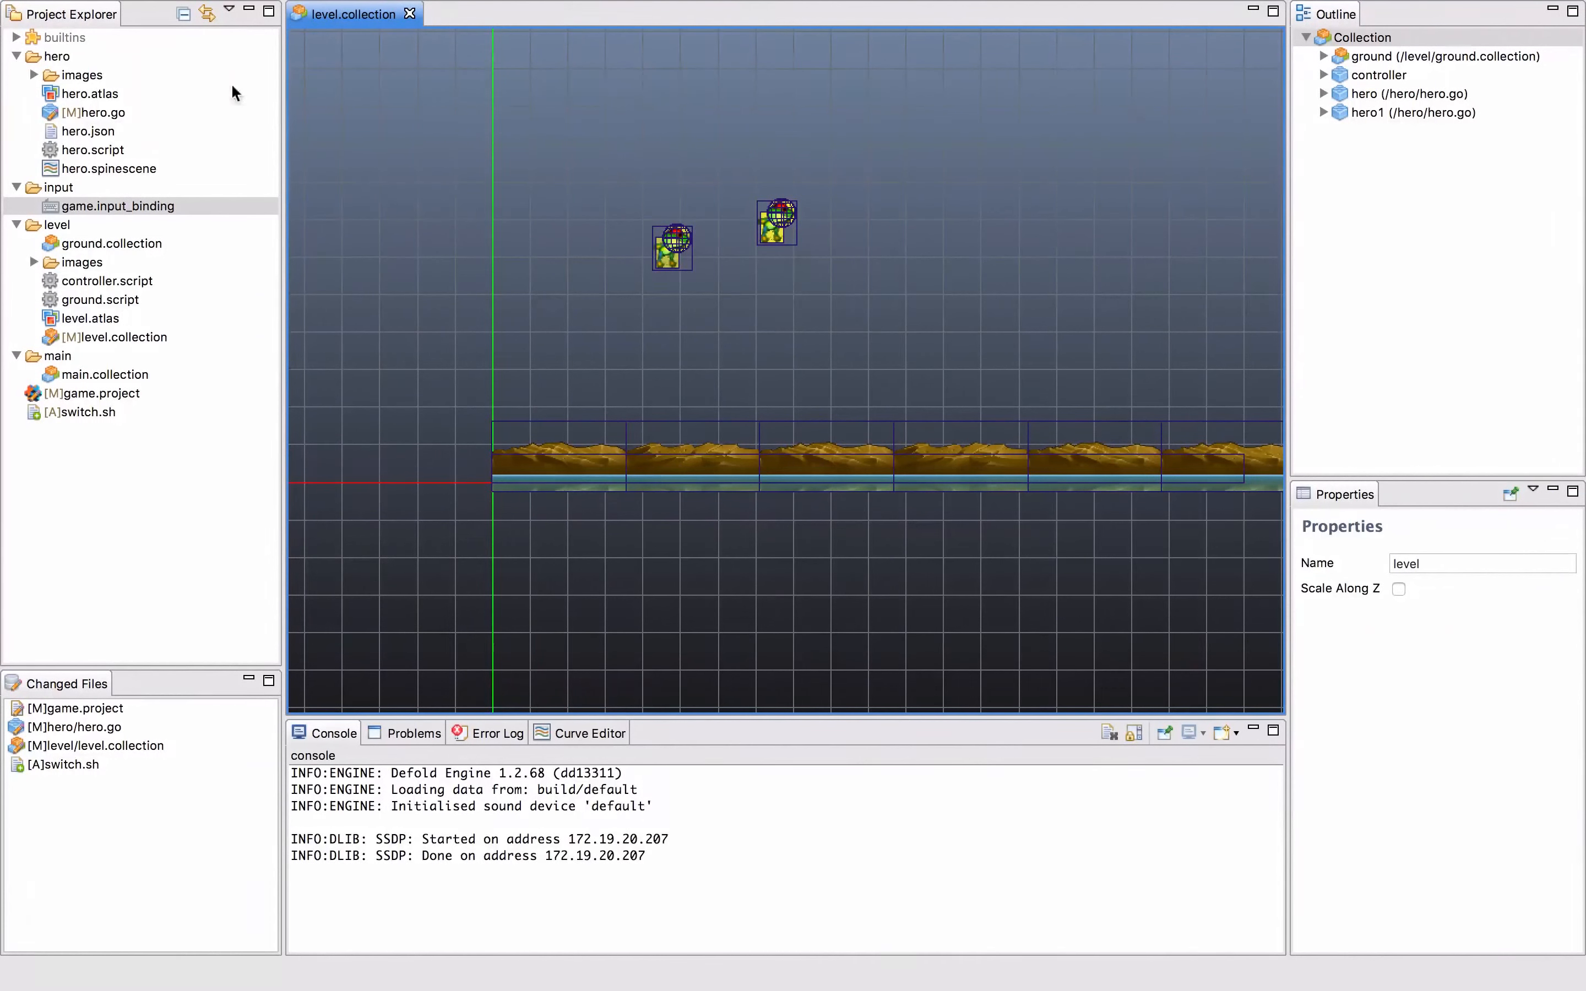
- Set the Z rotation of the spine model in hero.go to 45 and save the file
double_click(119, 112)
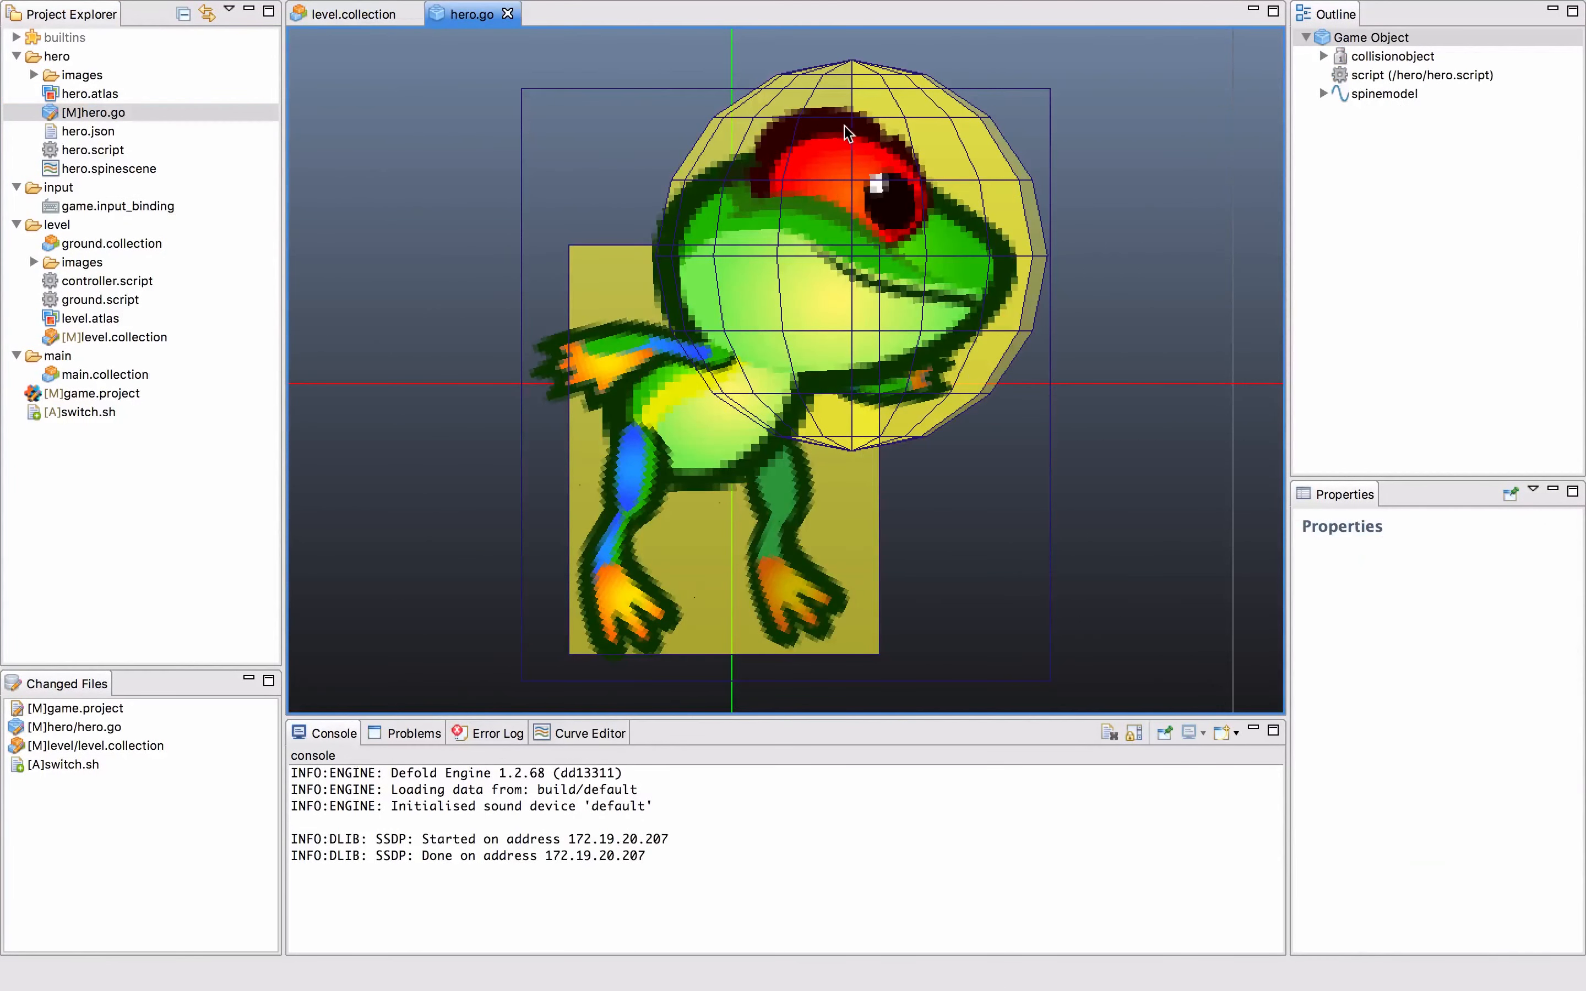
click(1377, 96)
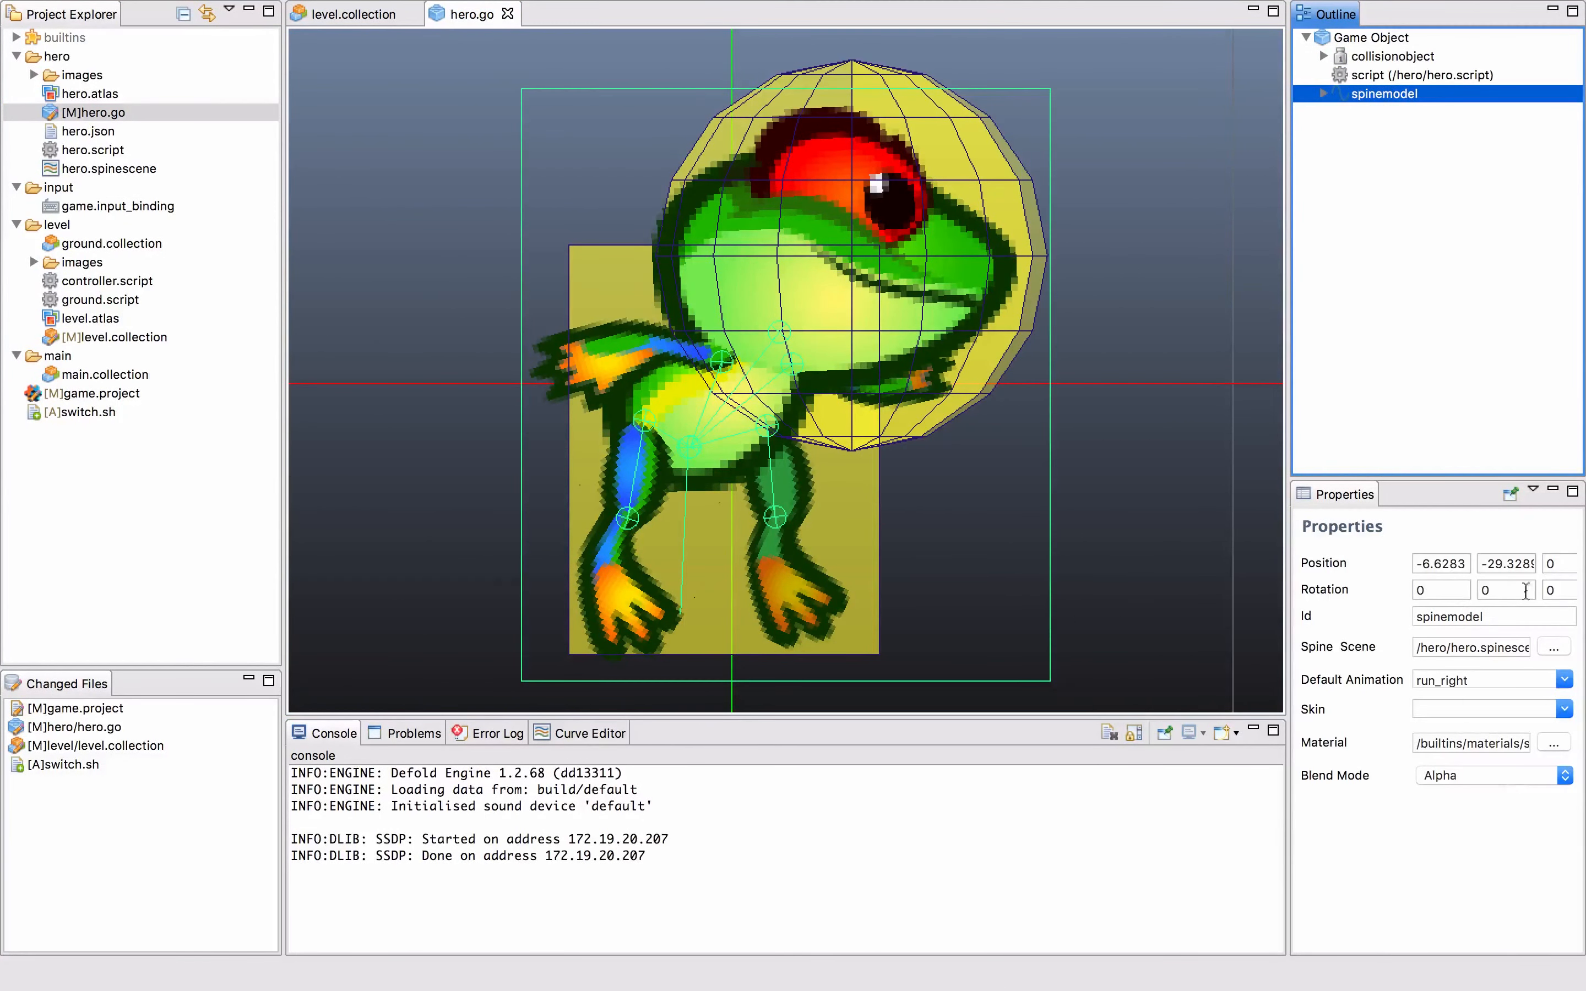
click(1544, 589)
text(45)
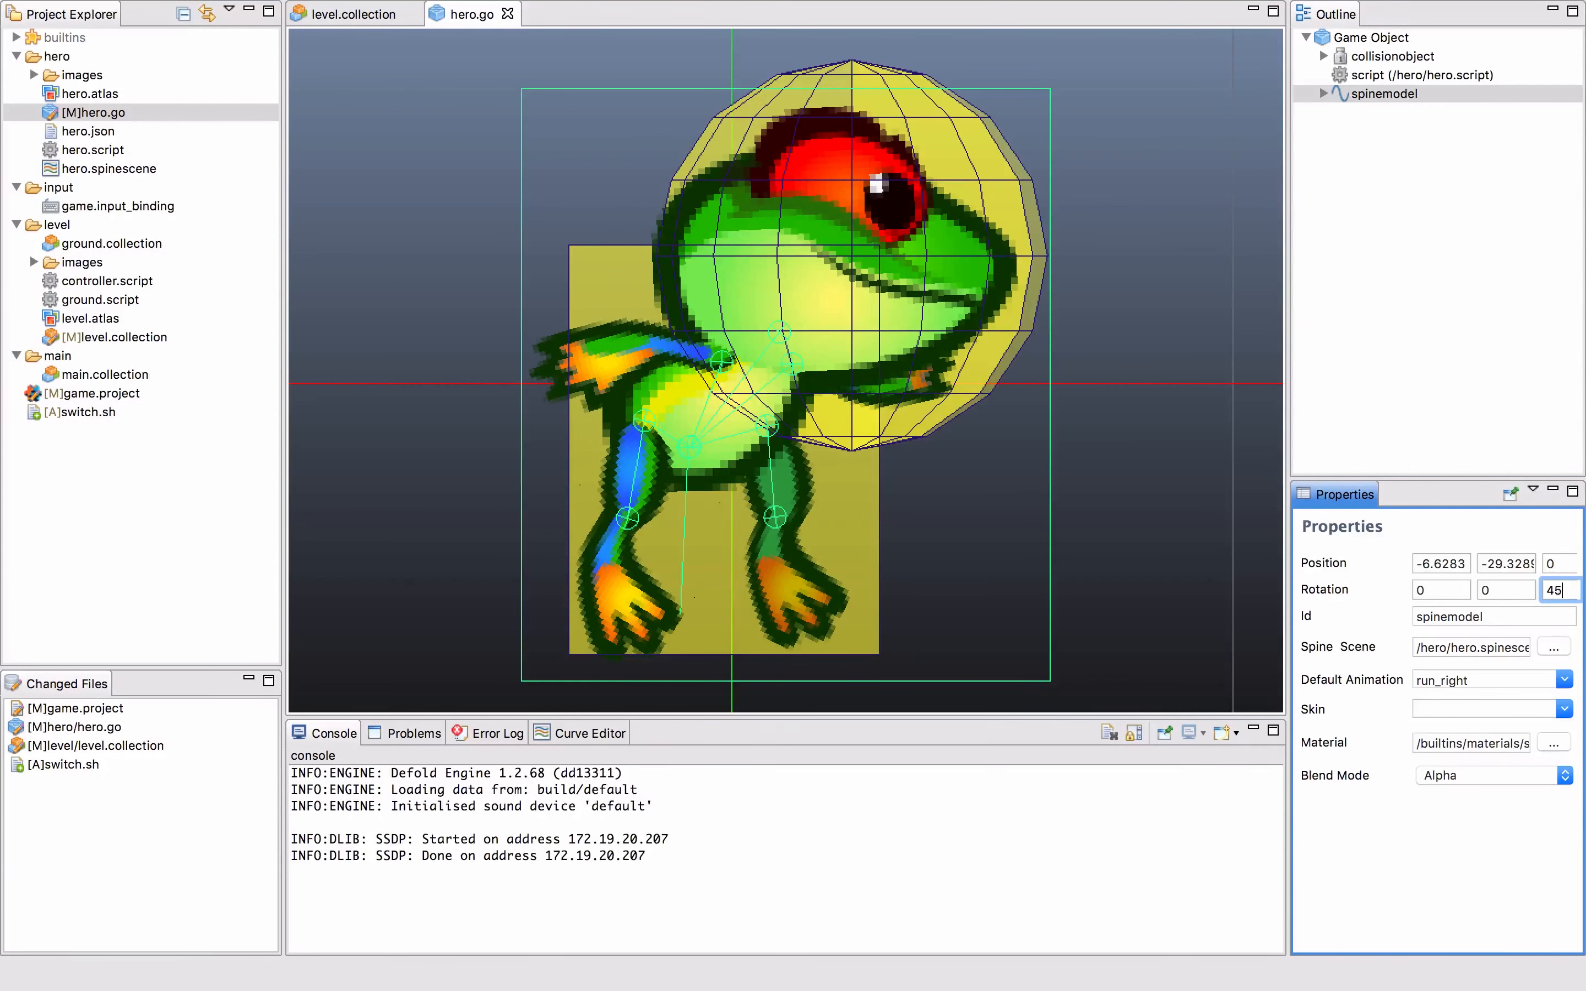
key(Return)
click(1056, 484)
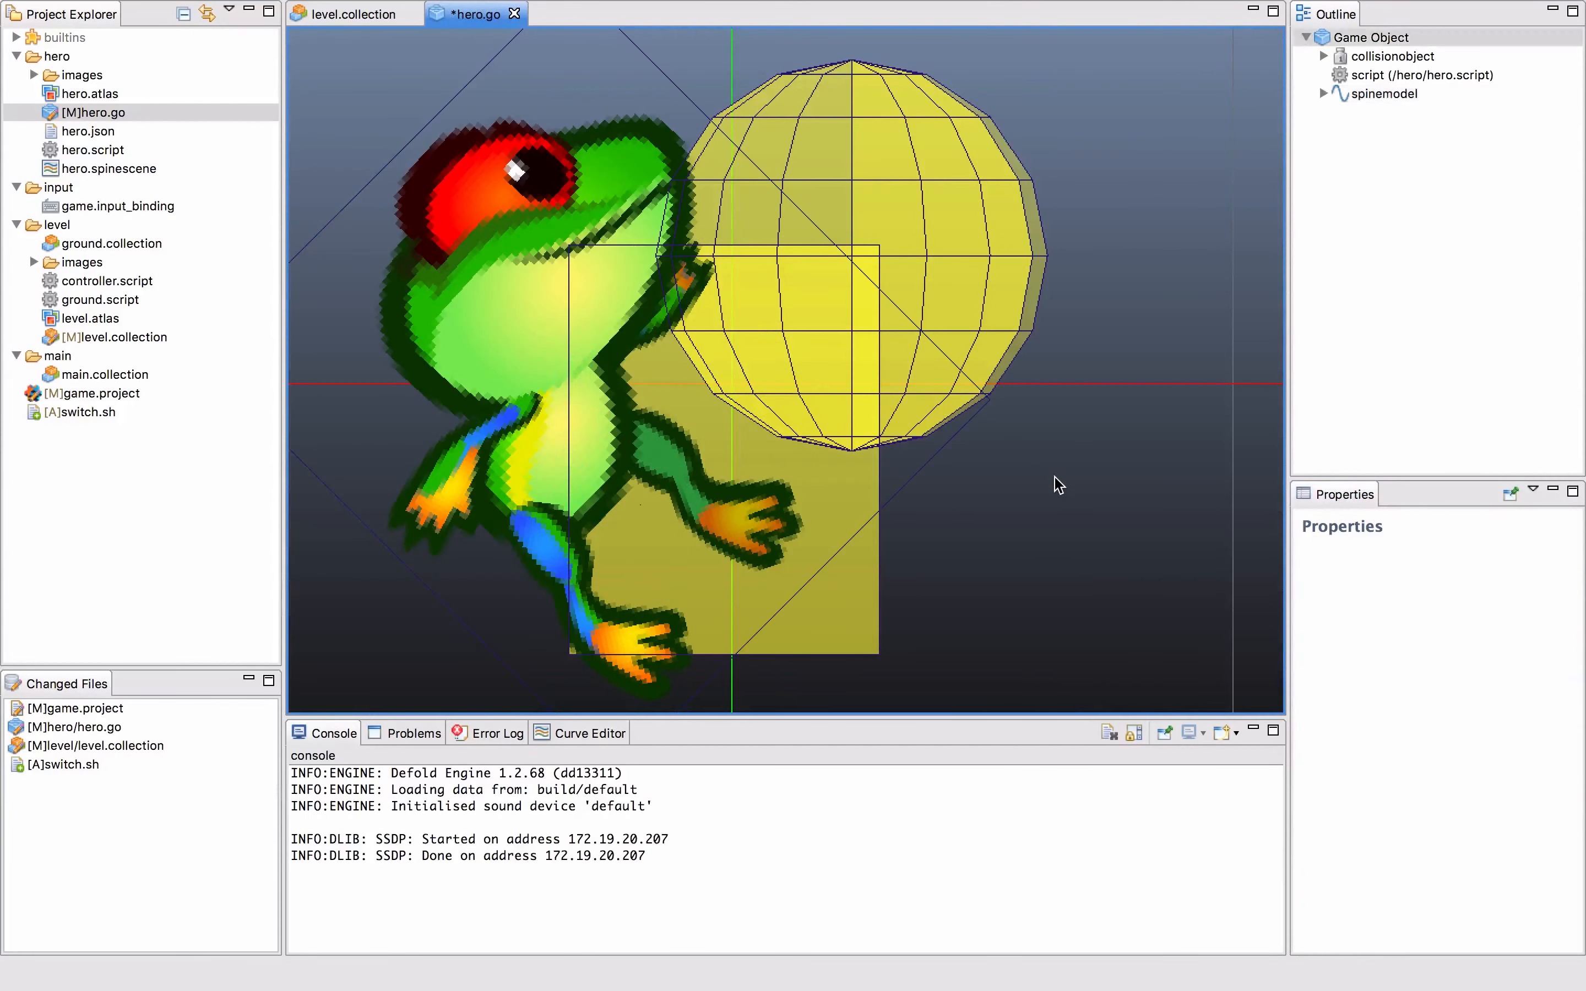
key(super+s)
- Run the game from the level collection to check both rotated heroes, and quit back to the editor
click(387, 14)
key(super+b)
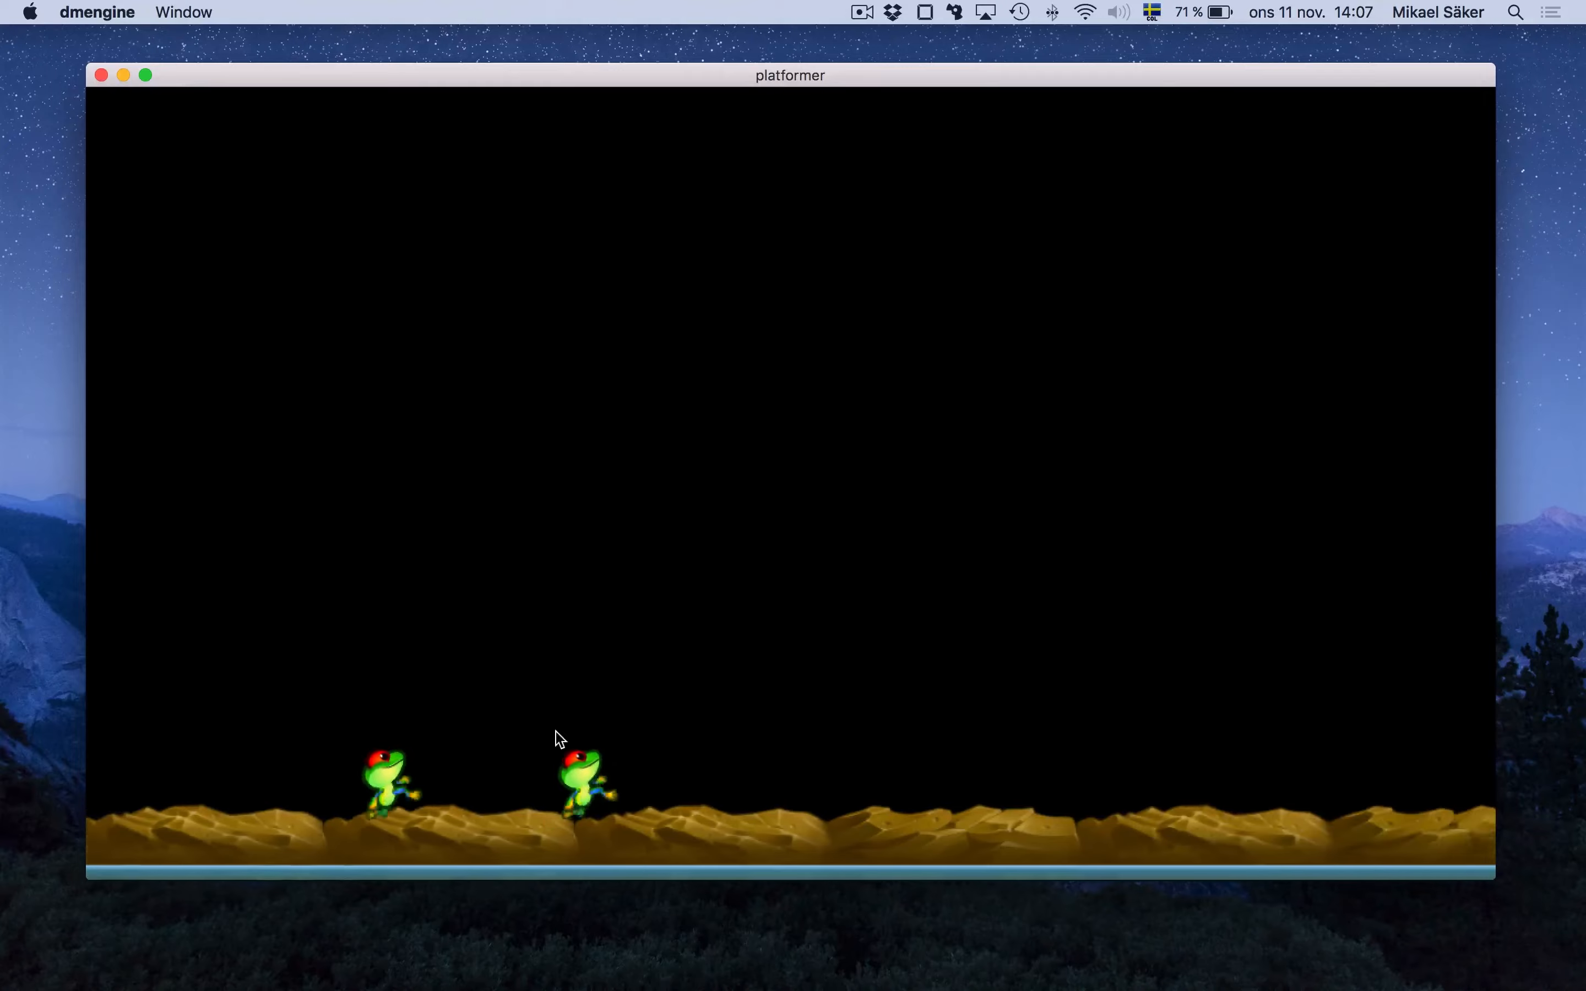
key(super+q)
key(ctrl+Right)
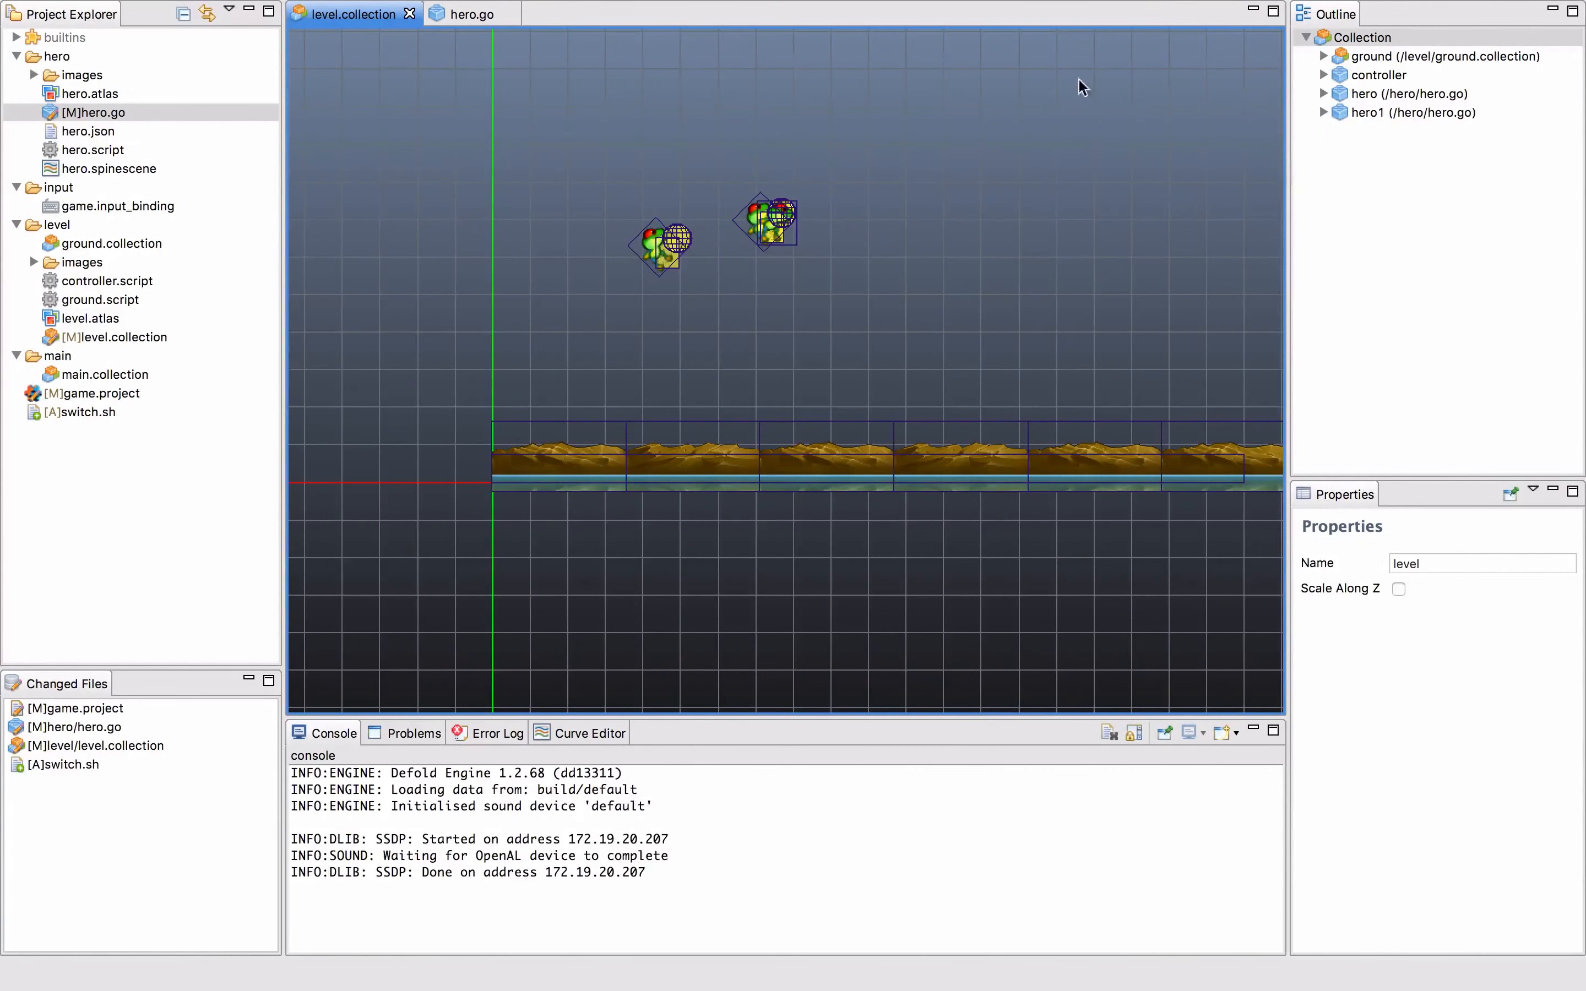
- Reset the Z rotation of the spine model in hero.go to 0, save the file and close it
click(466, 14)
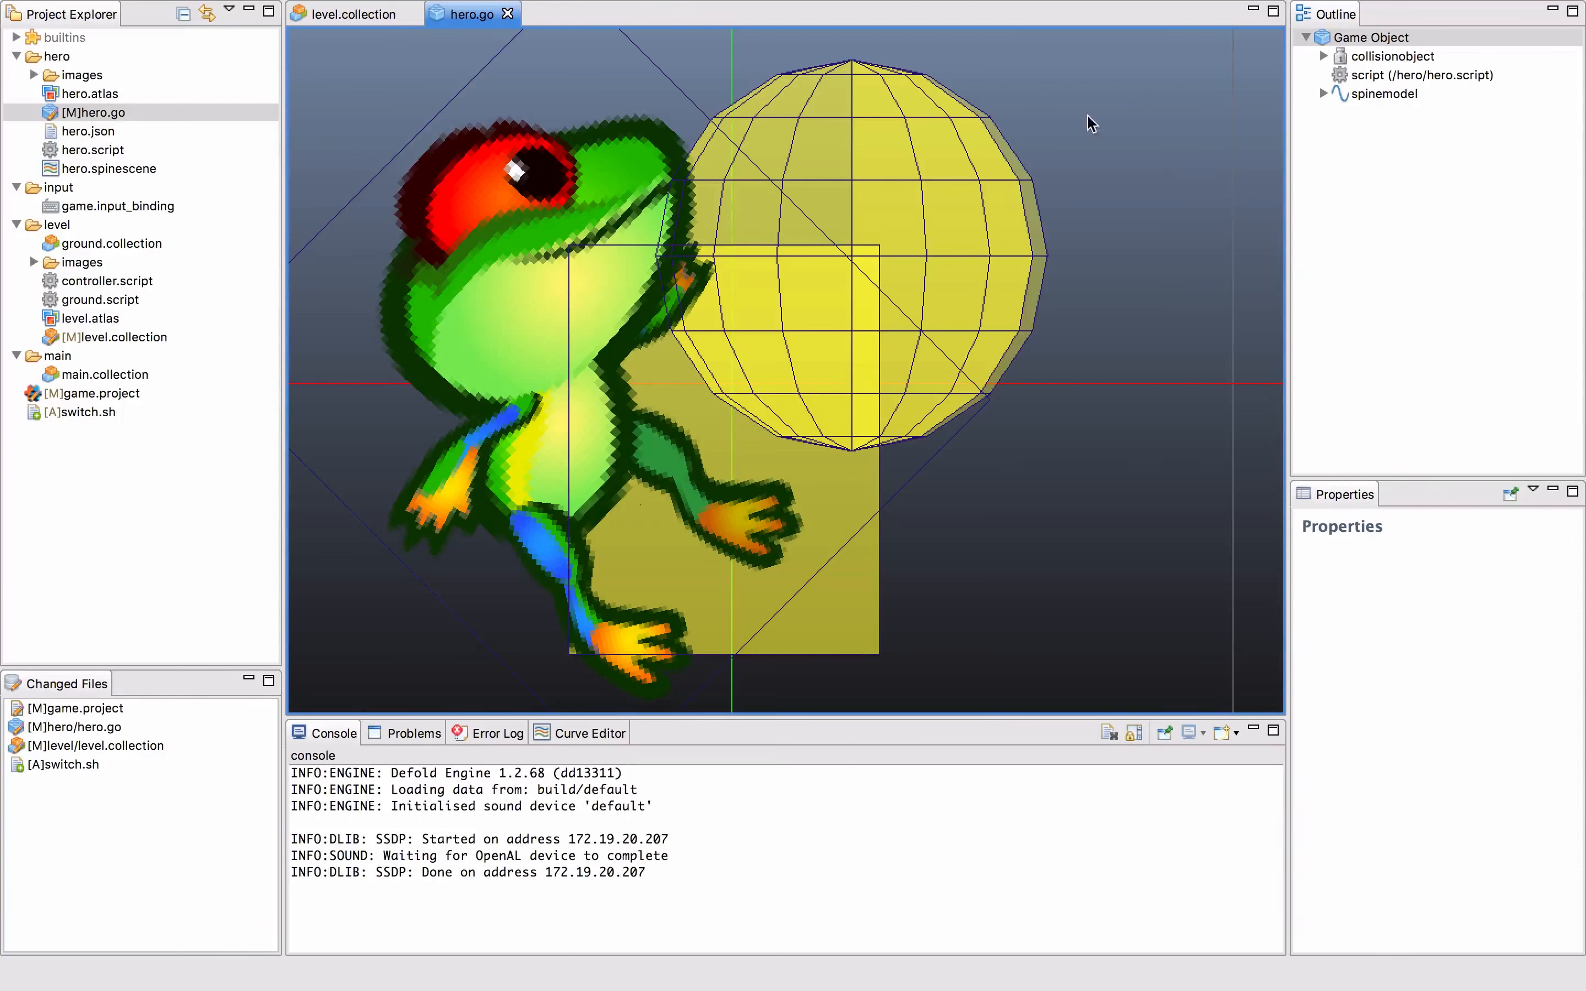
click(1185, 195)
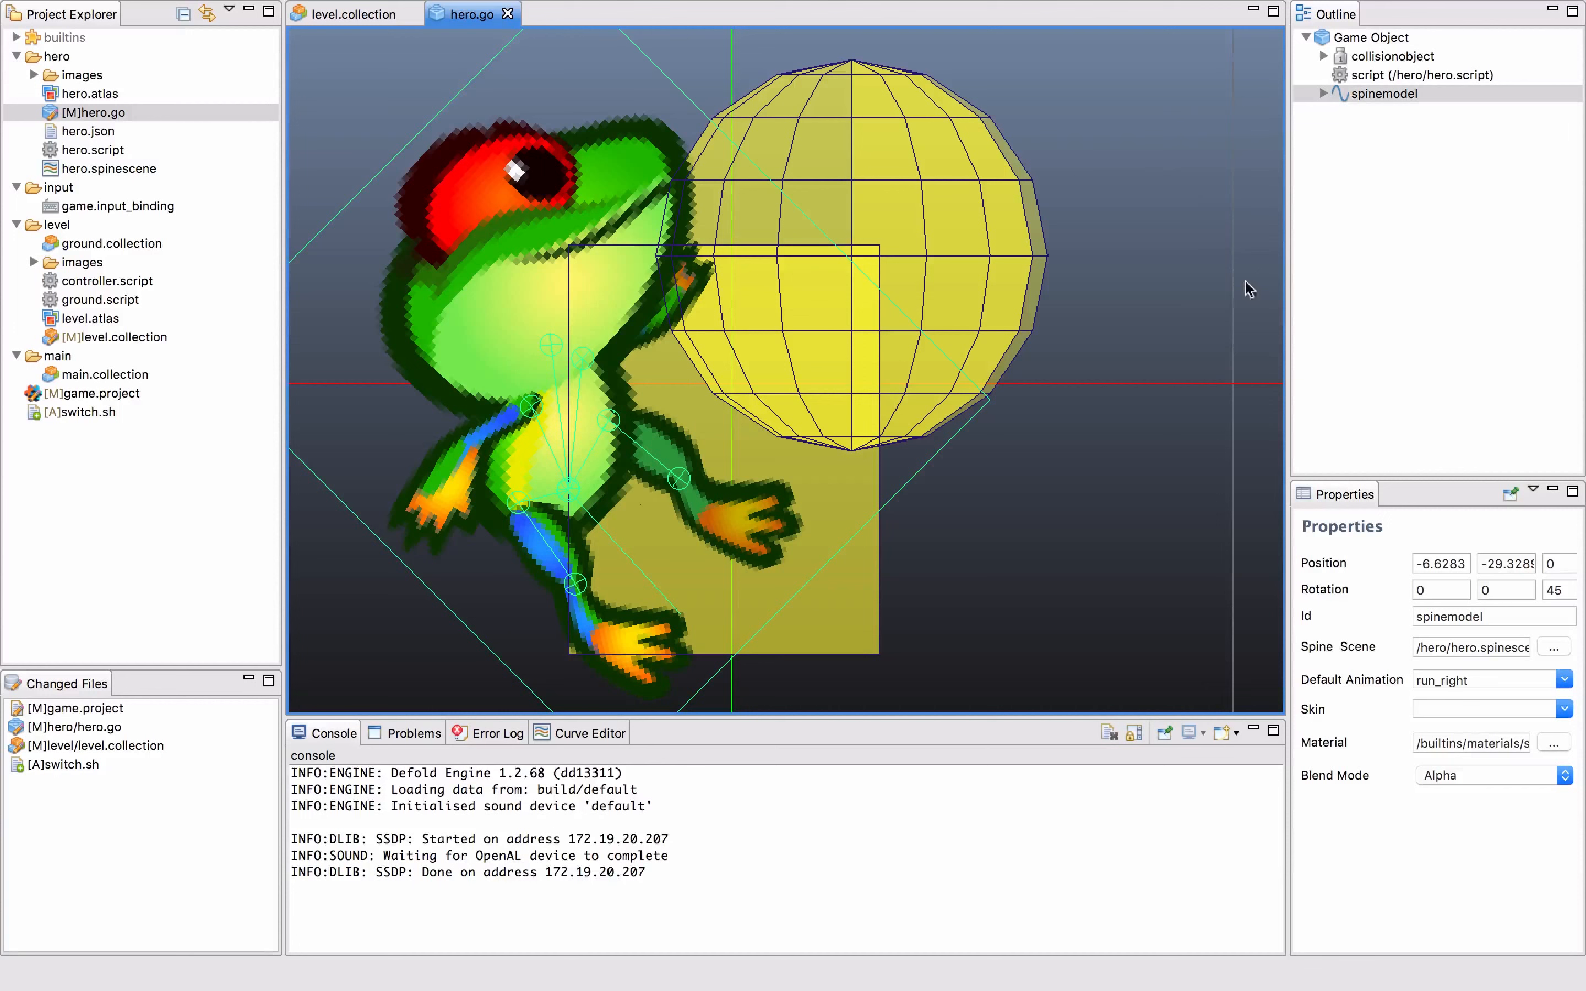
click(1563, 587)
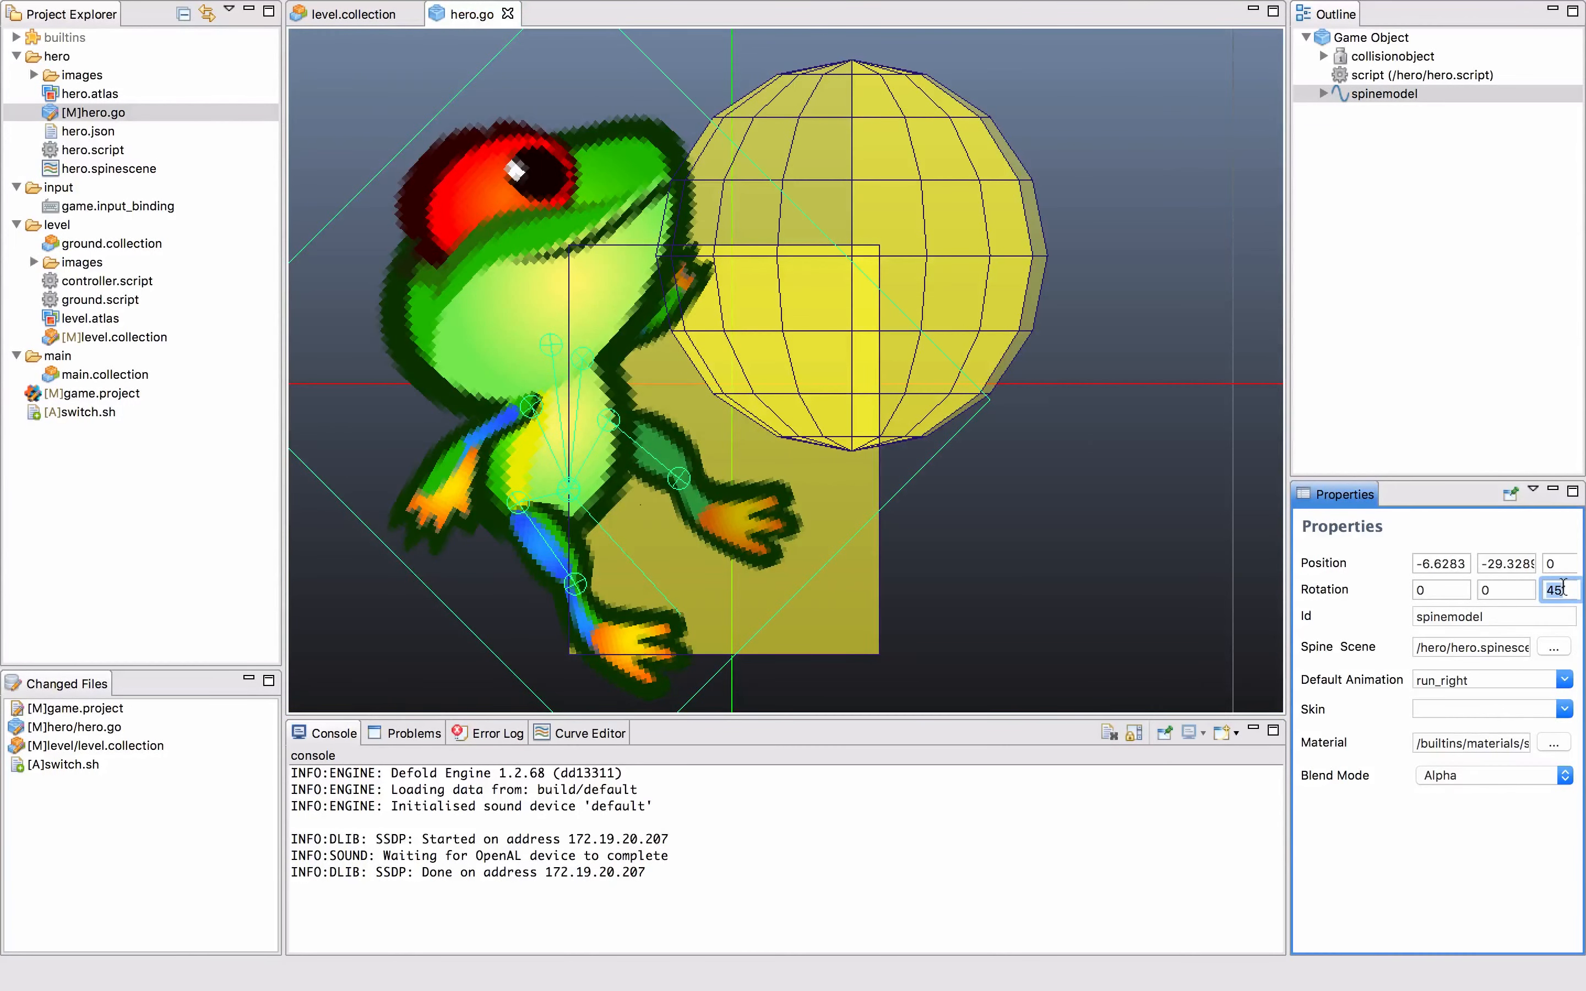
text(0)
key(Tab)
key(super+s)
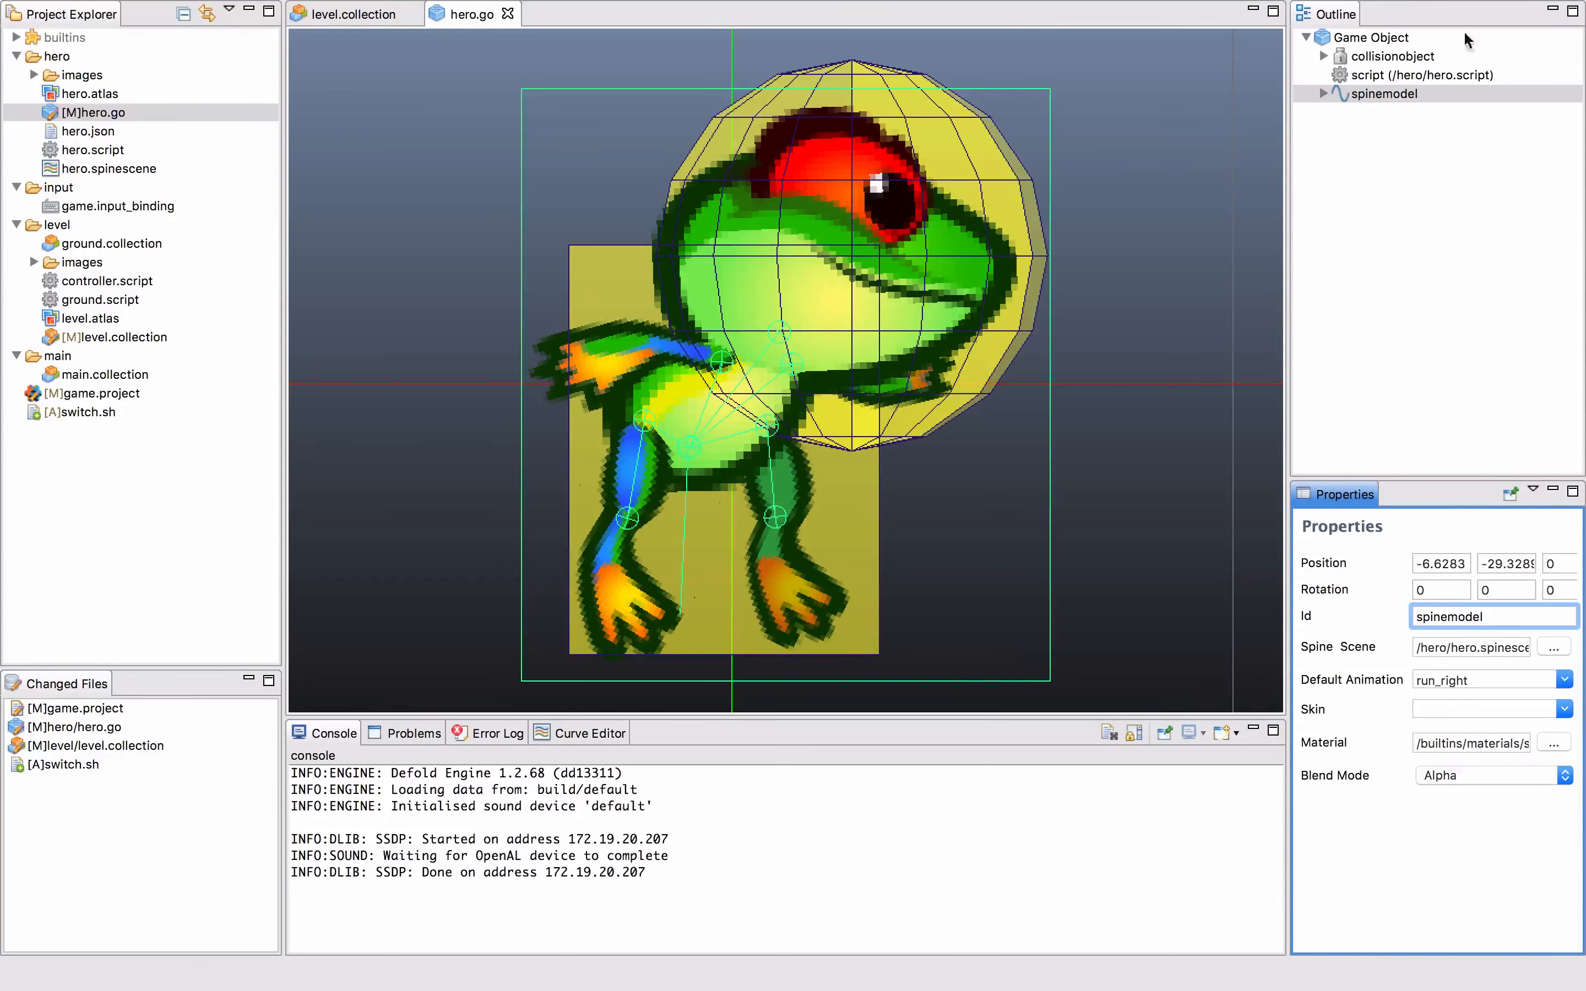
click(507, 15)
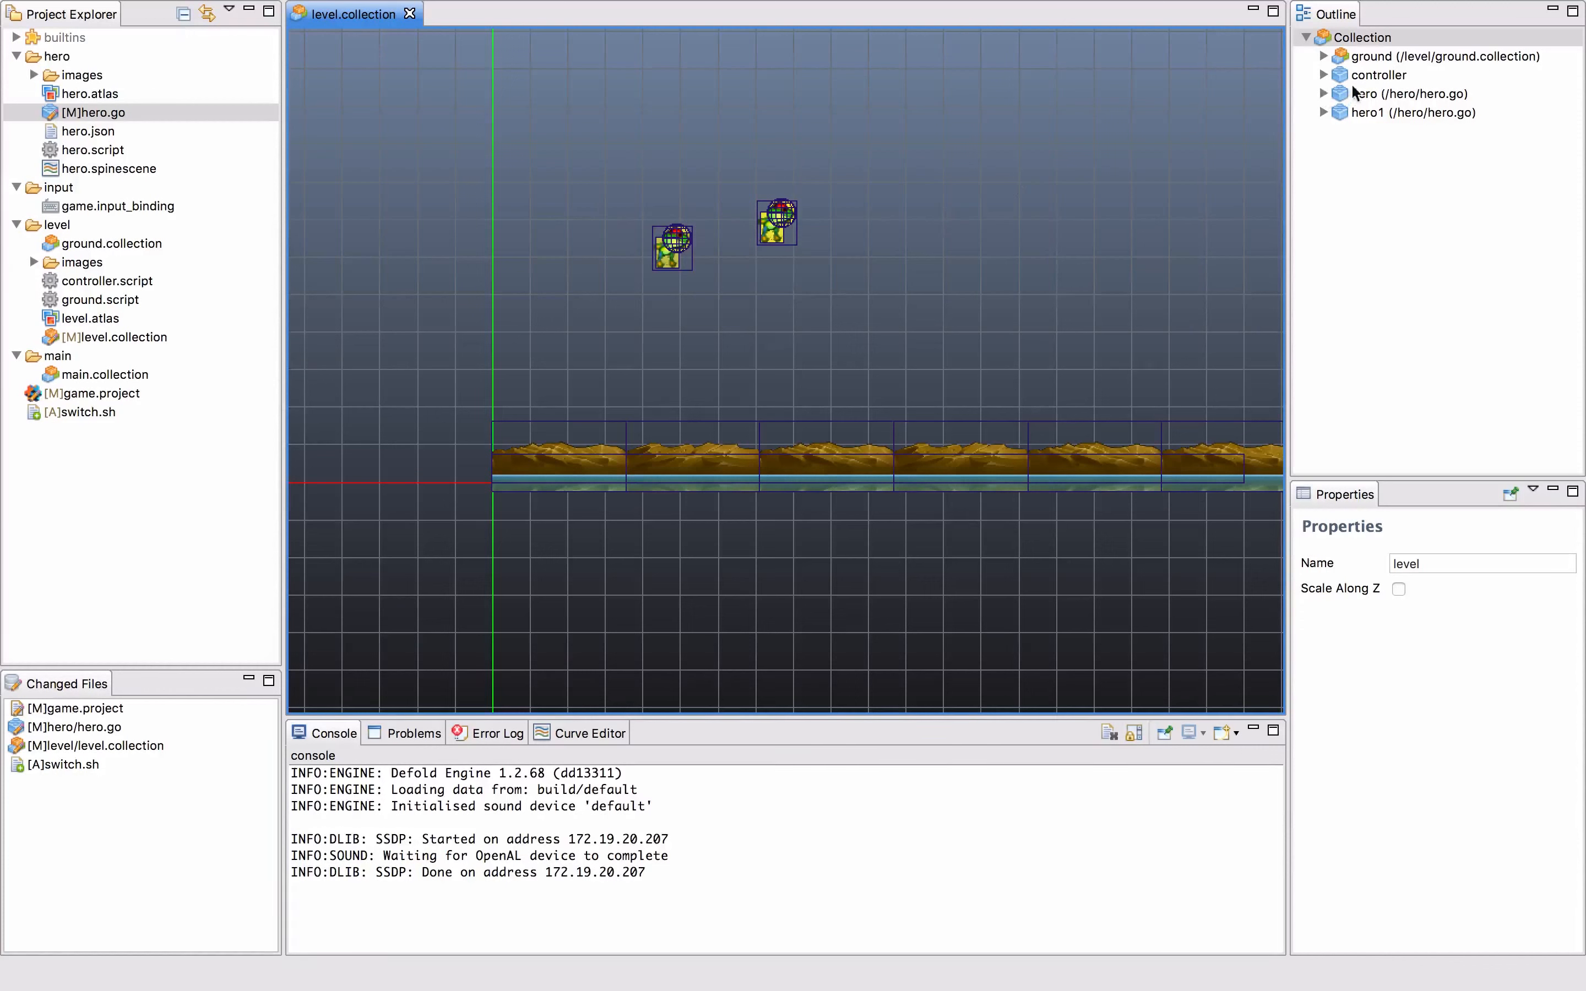
- Inspect the level collection's root and its two hero instances, controller object and ground collection one by one
click(1390, 41)
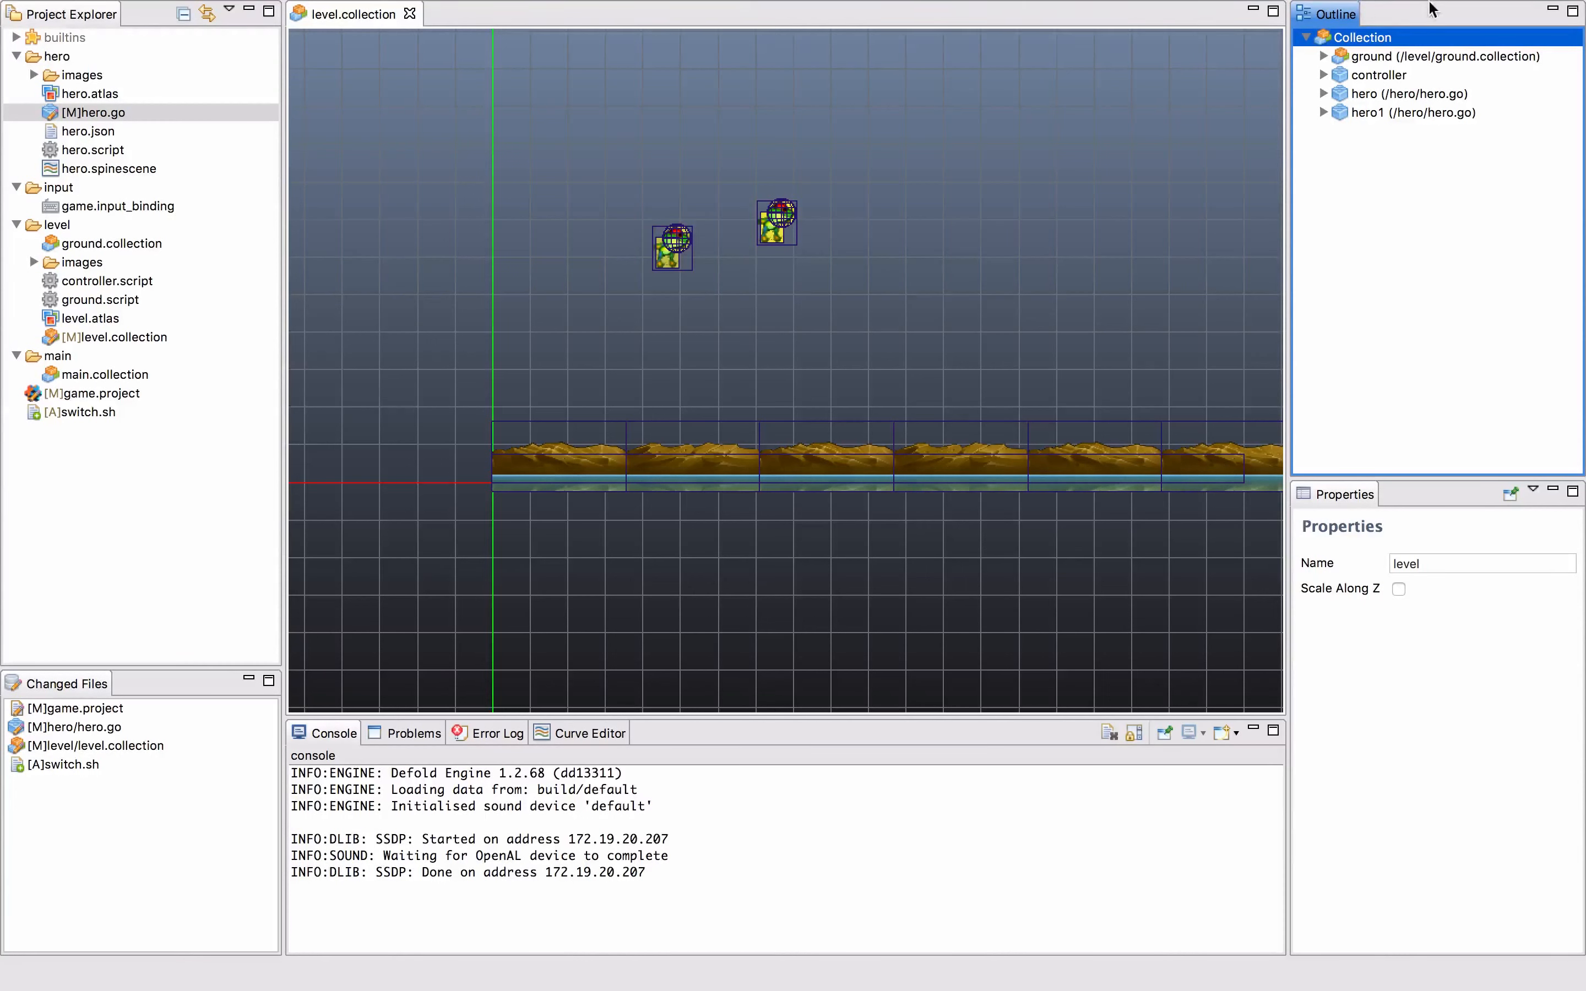
click(1384, 114)
click(1379, 93)
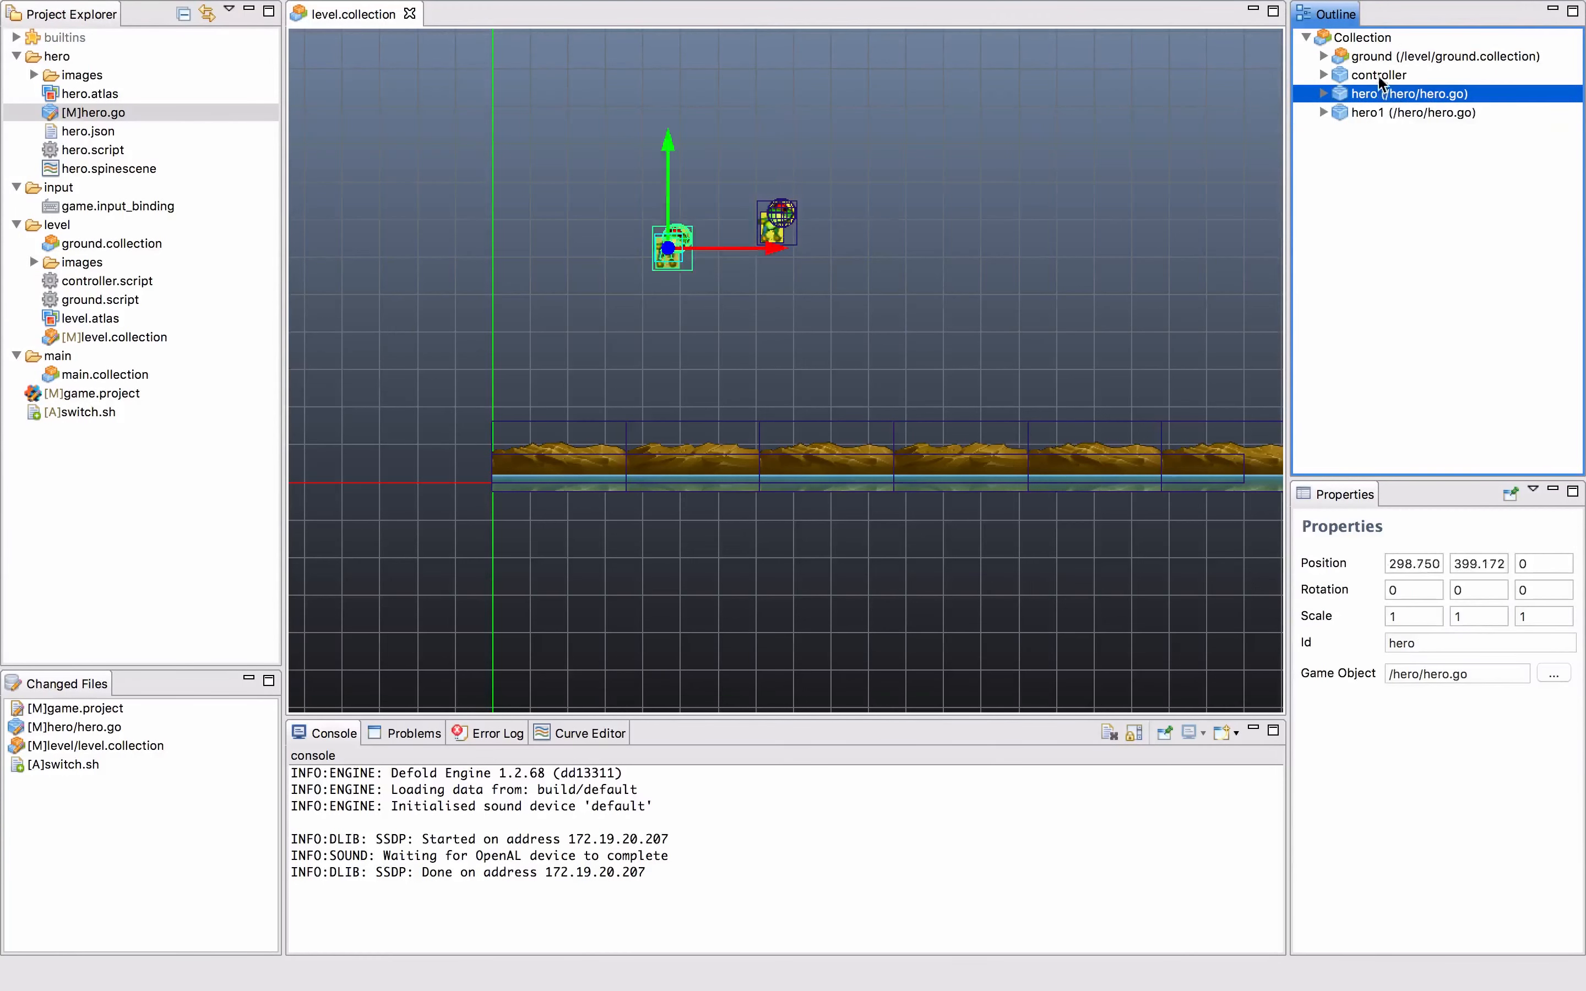
click(1375, 73)
click(1387, 56)
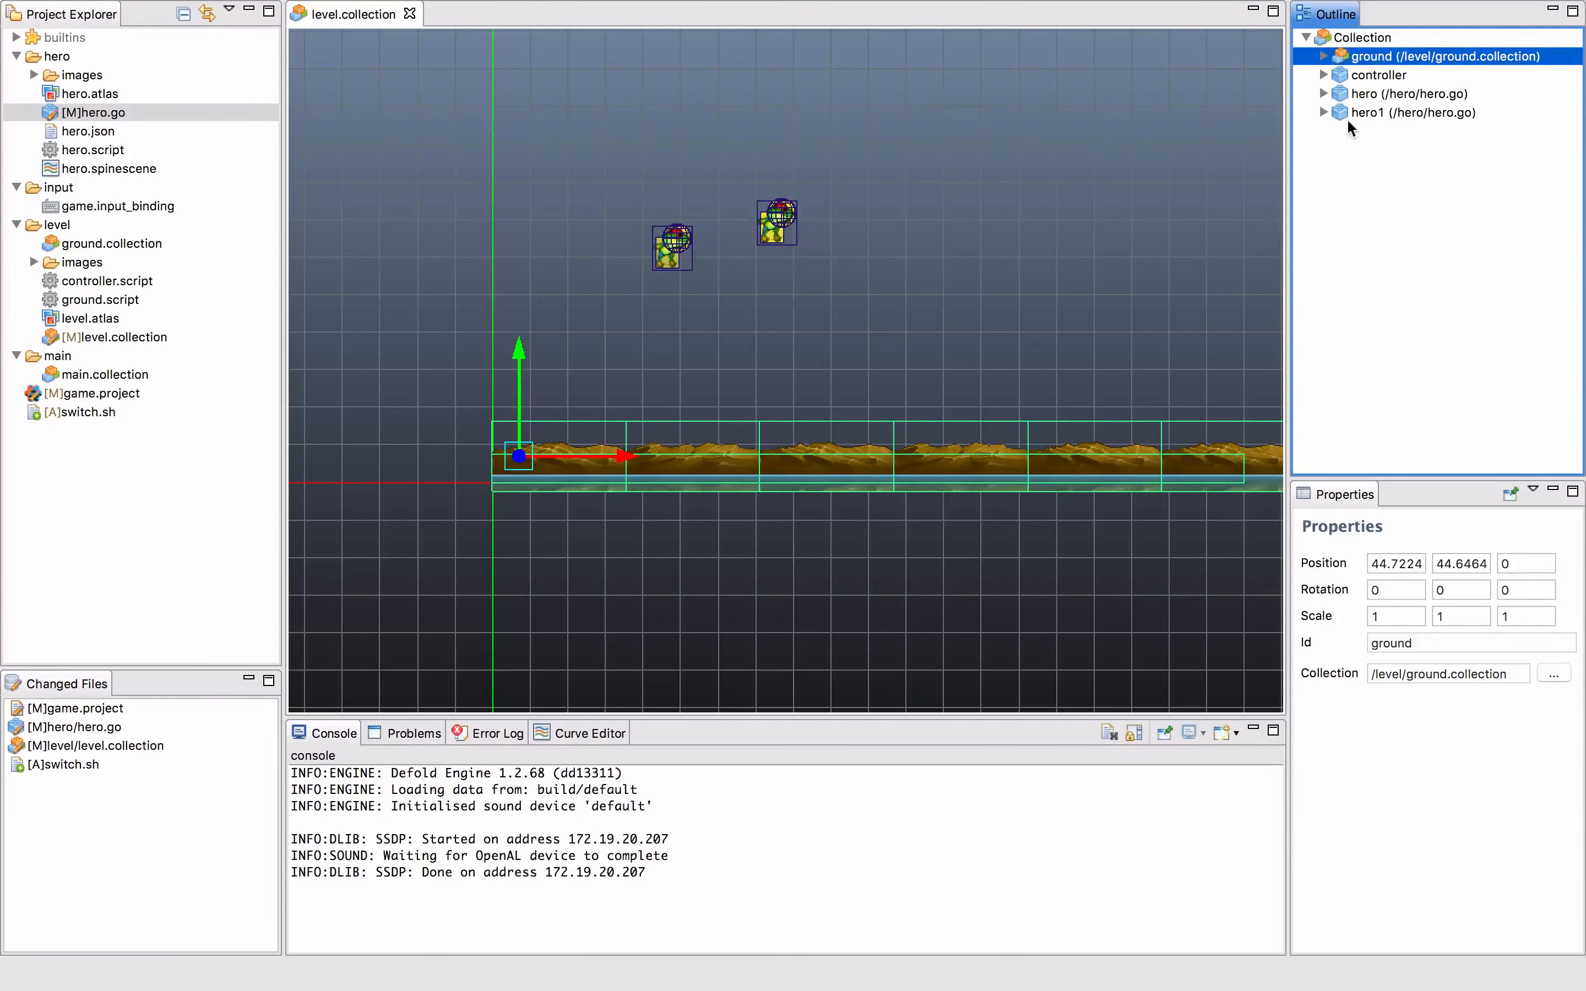
click(1363, 38)
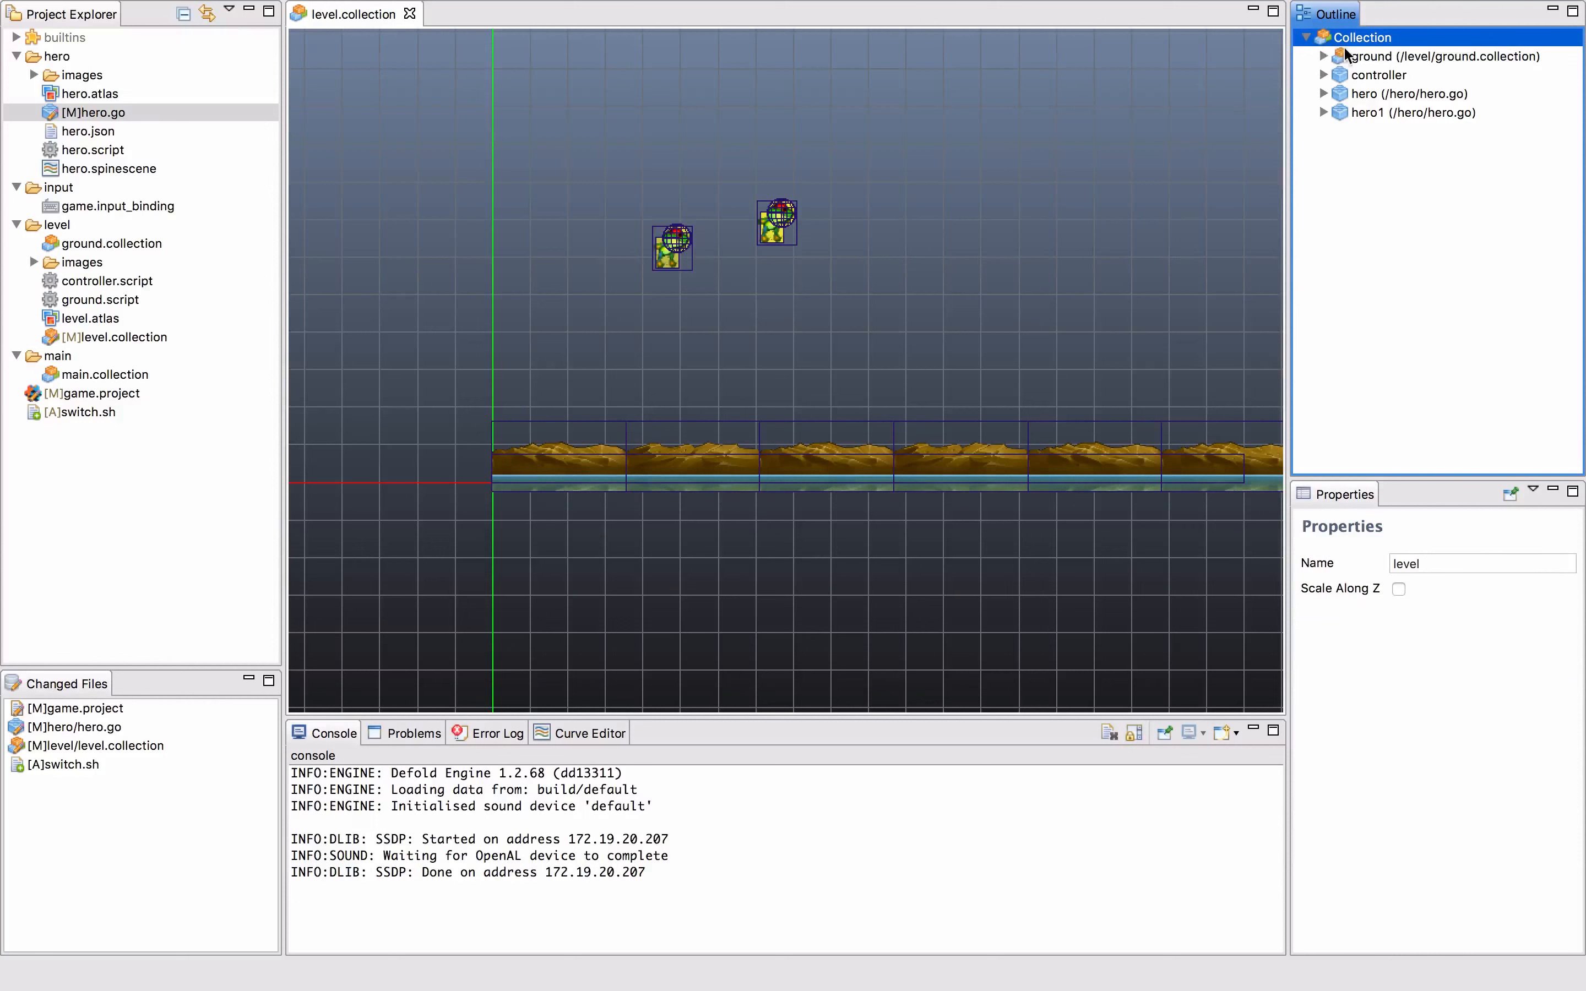
- Expand the level's controller object, view the properties of its script component, and briefly open controller.script
click(1369, 77)
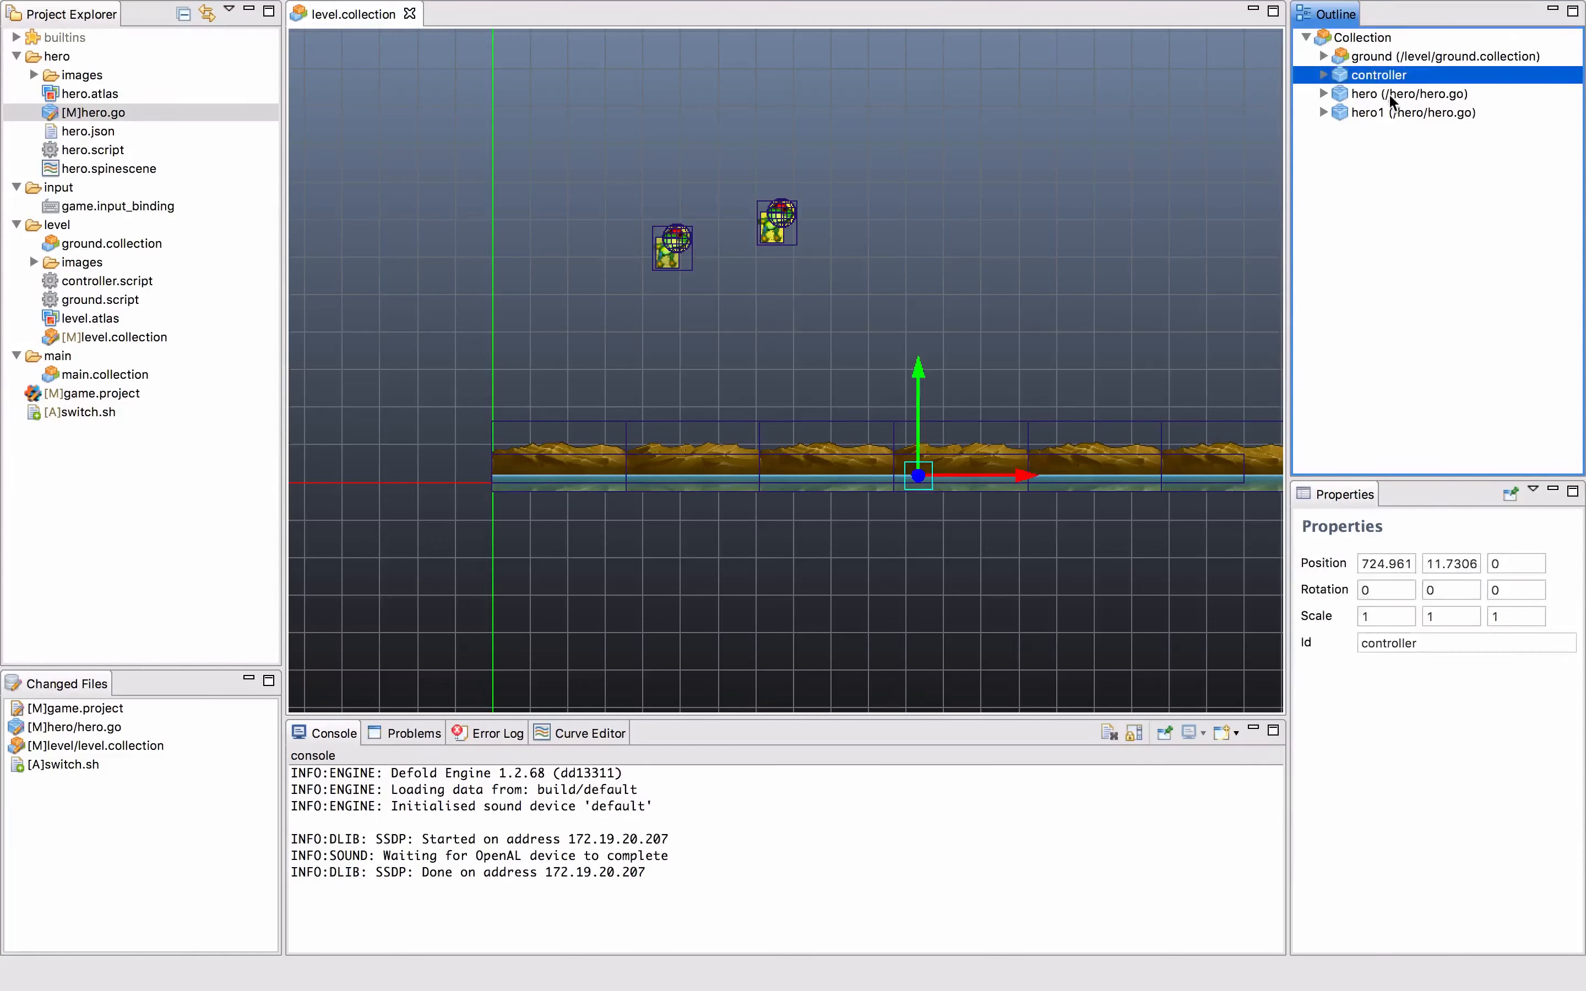
click(1323, 76)
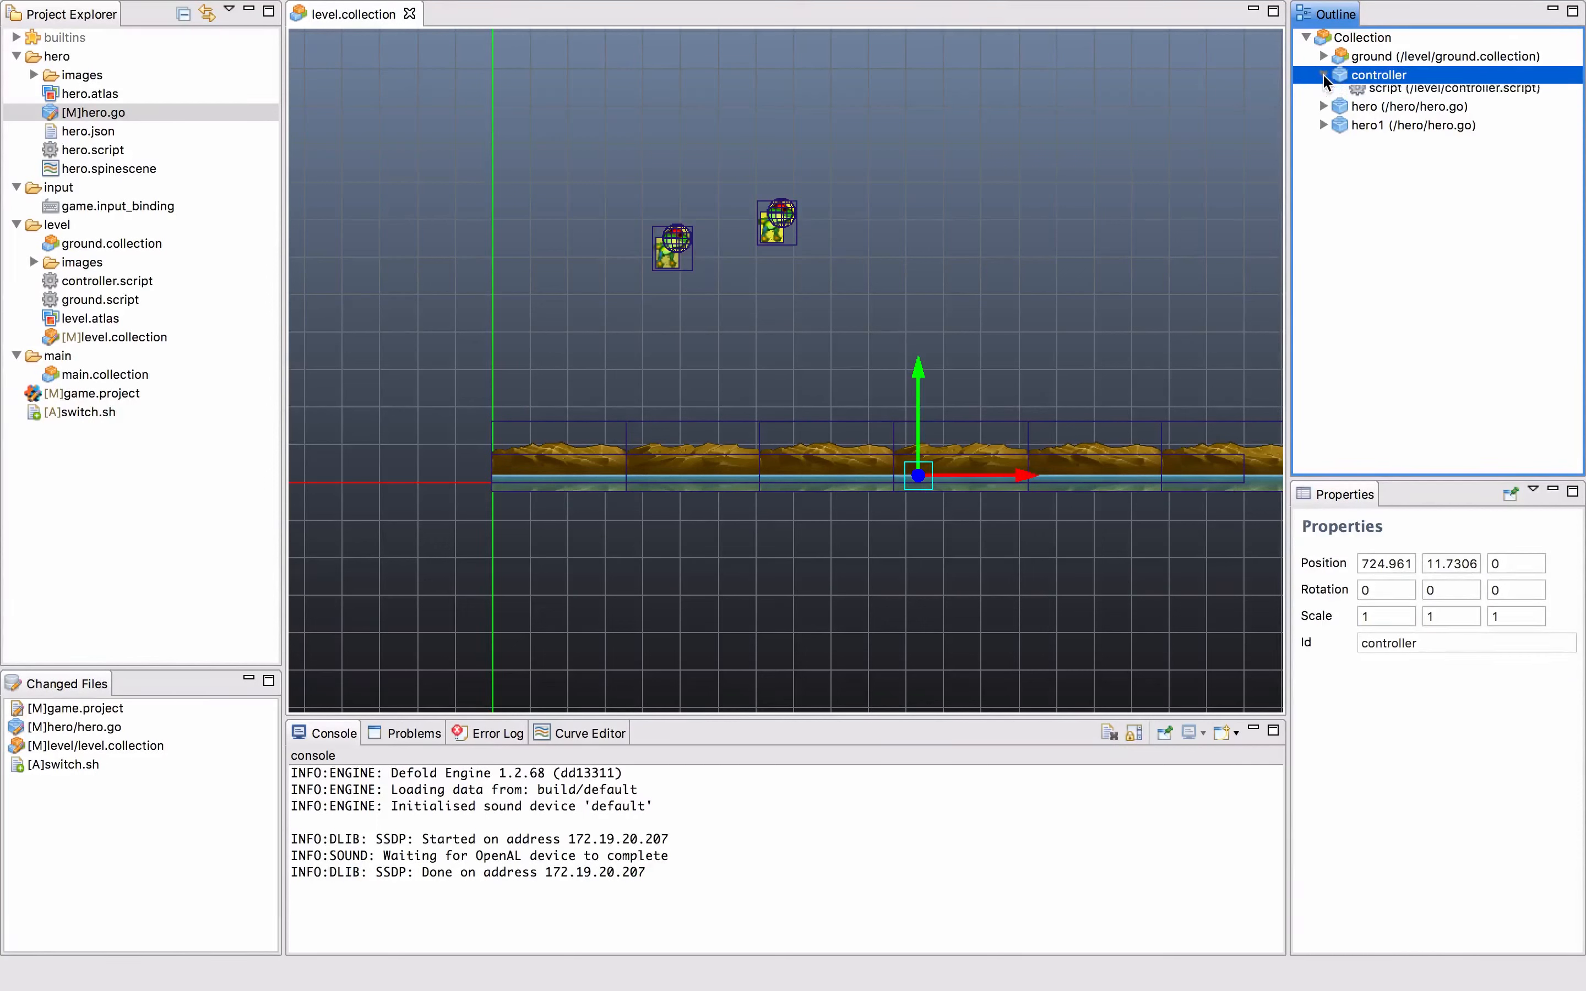
click(1403, 93)
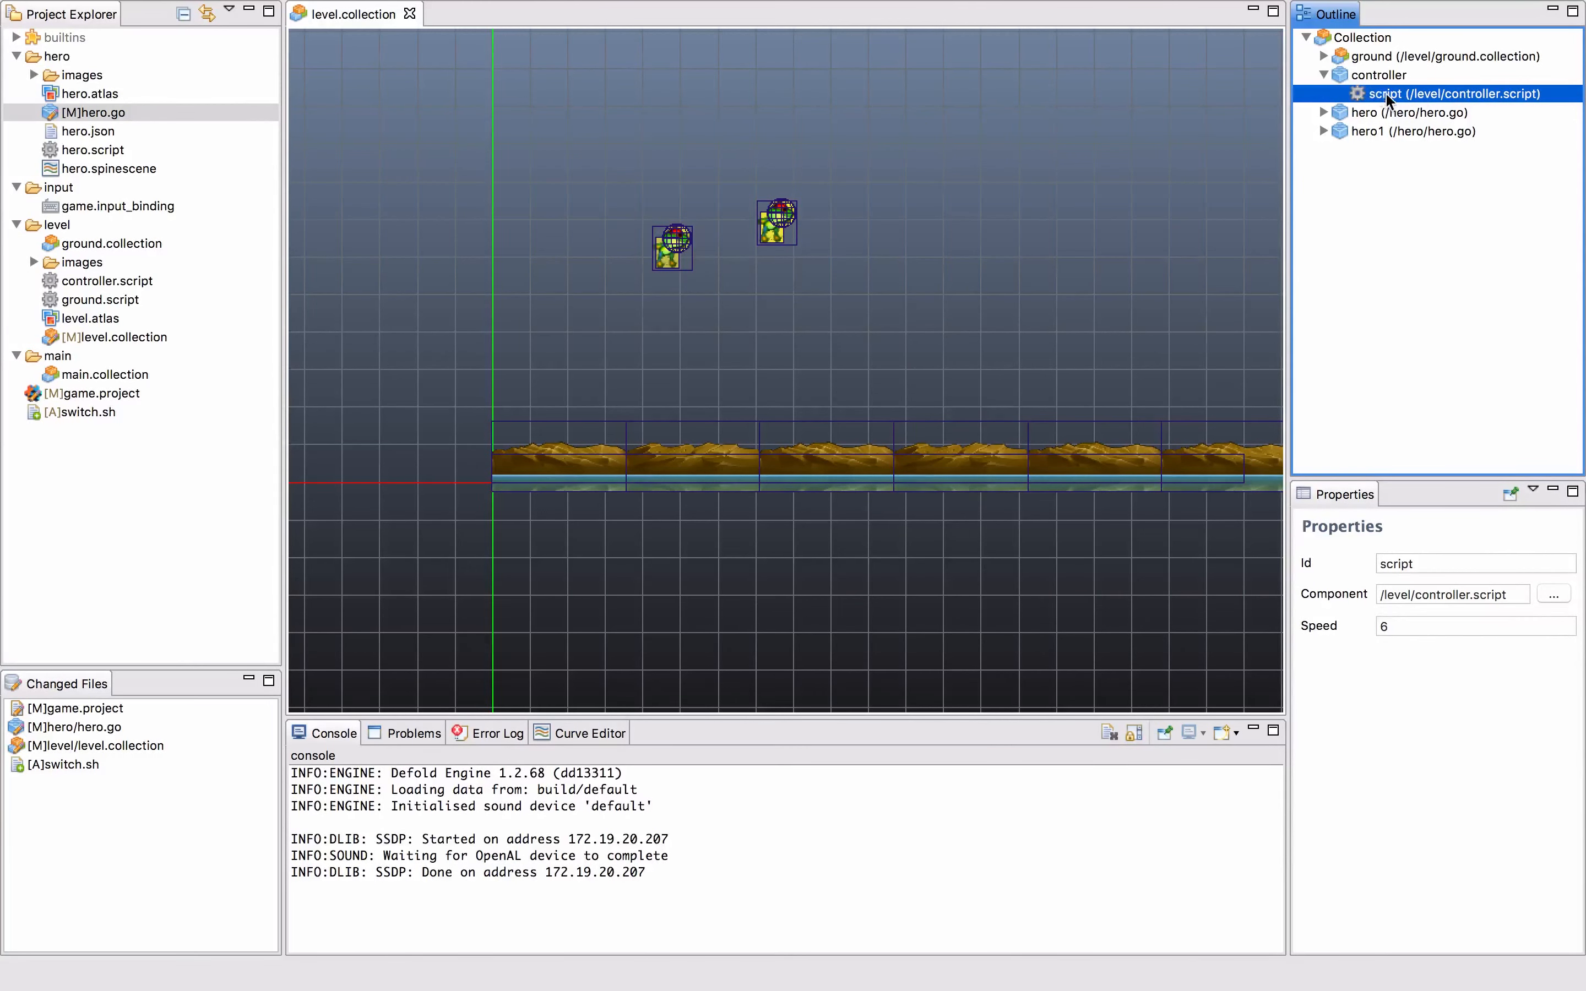
double_click(1388, 93)
click(554, 14)
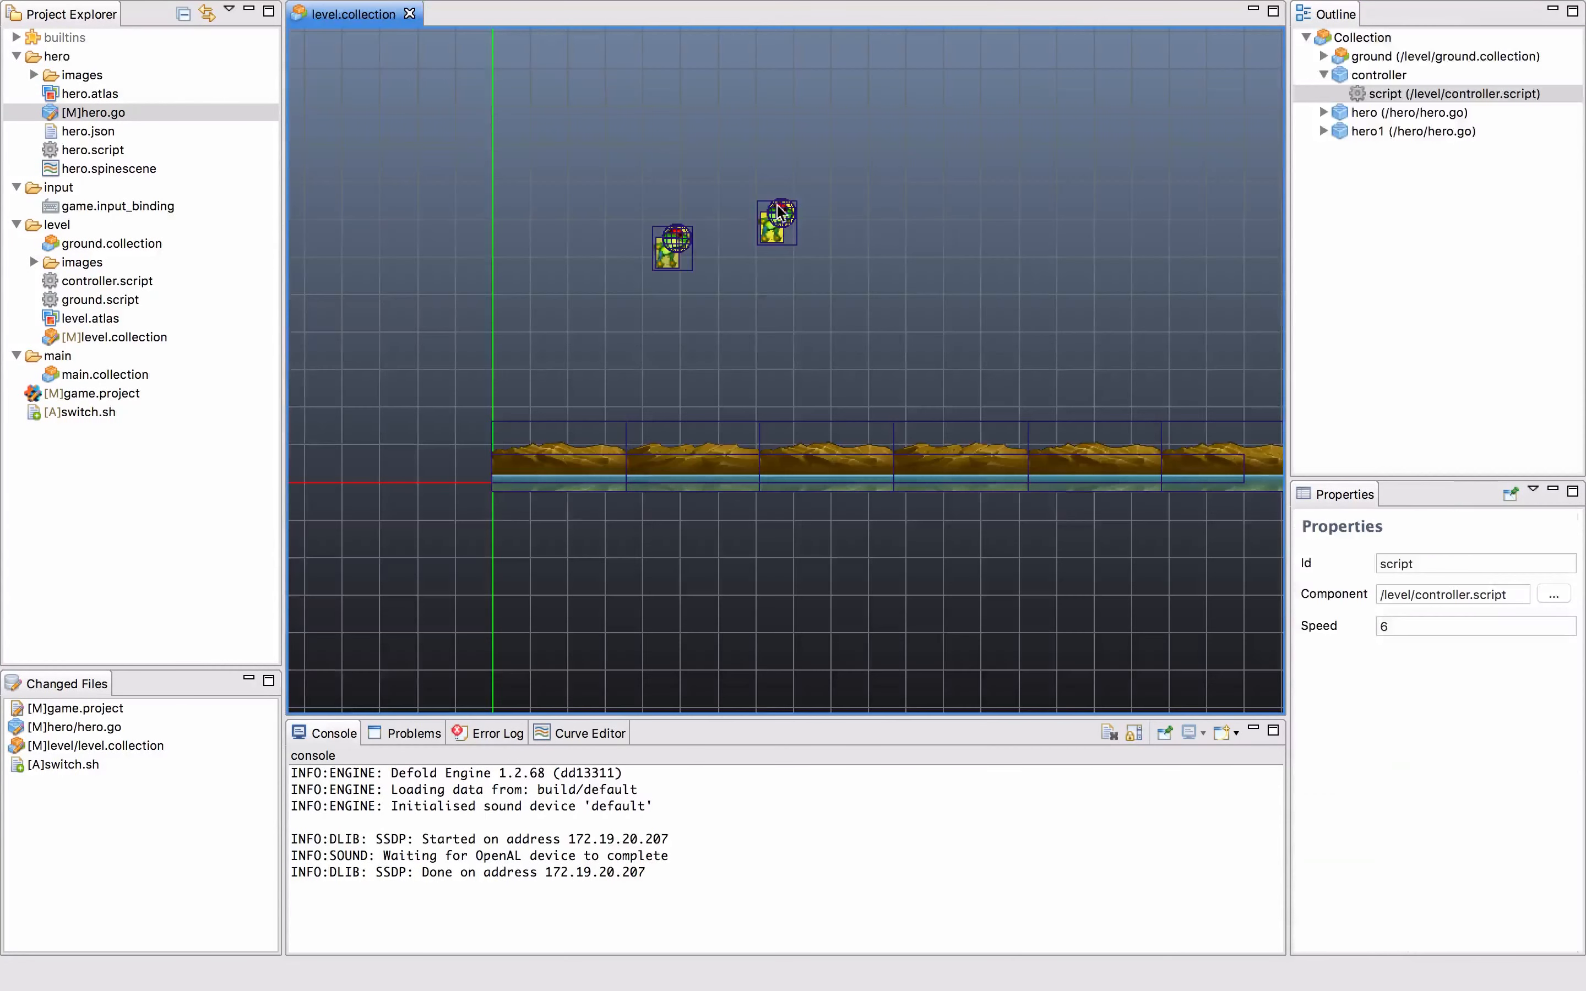
- Compare the controller's embedded script component with the two hero instances that reference hero.go
click(1410, 93)
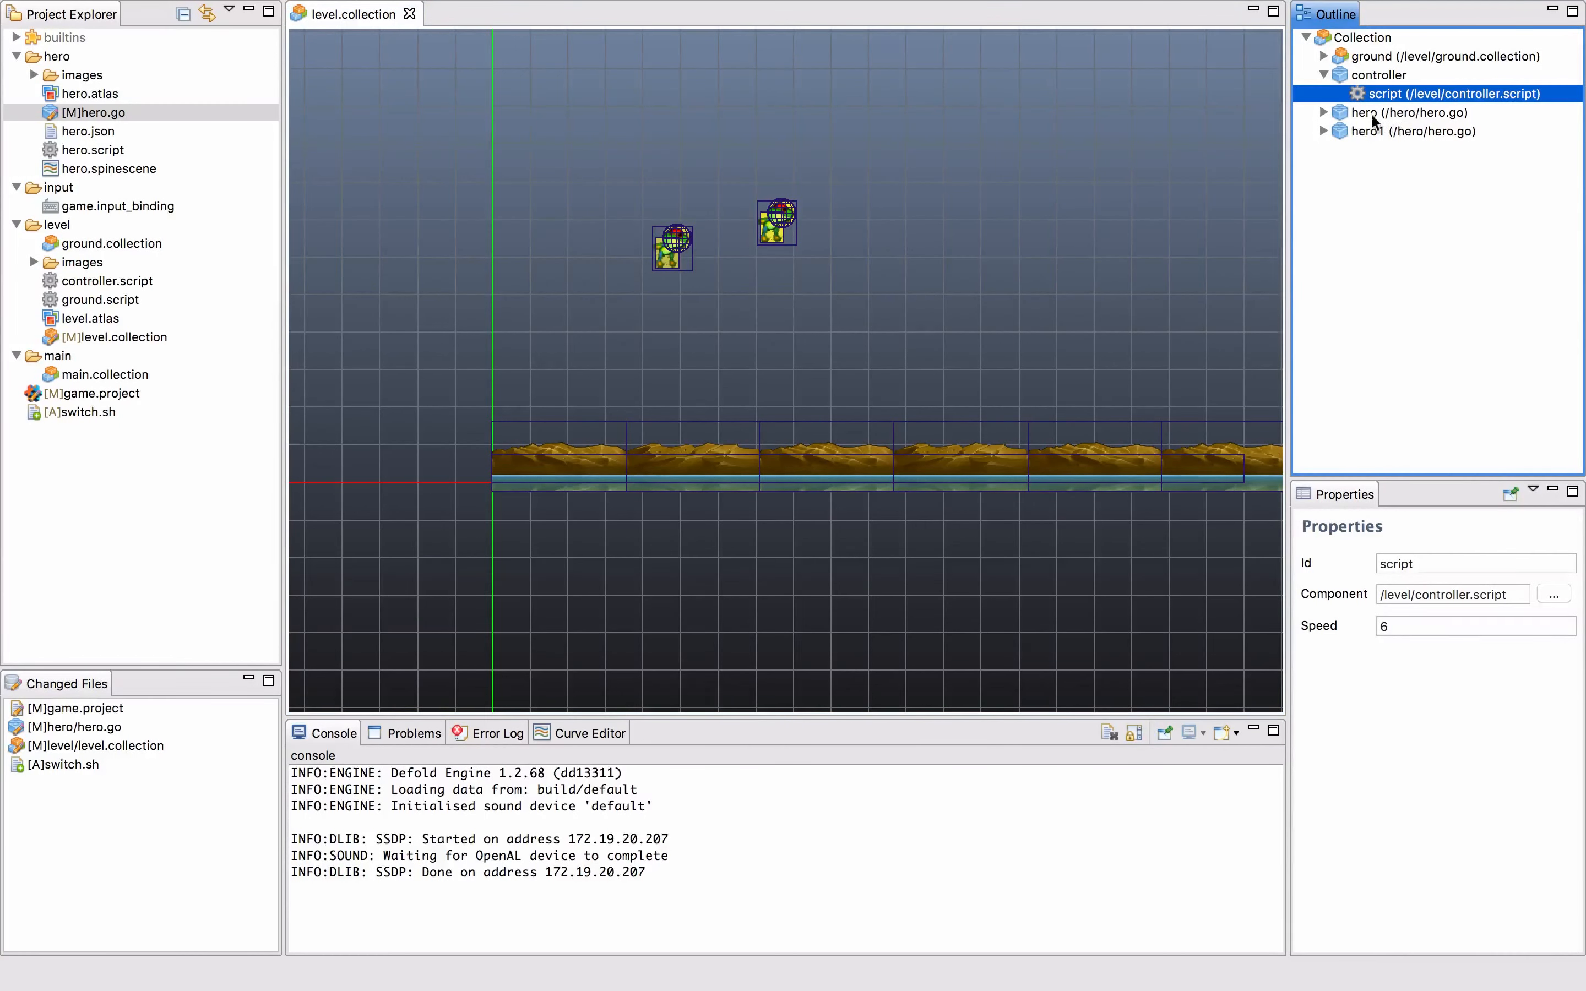
click(1349, 113)
click(1368, 131)
click(1366, 113)
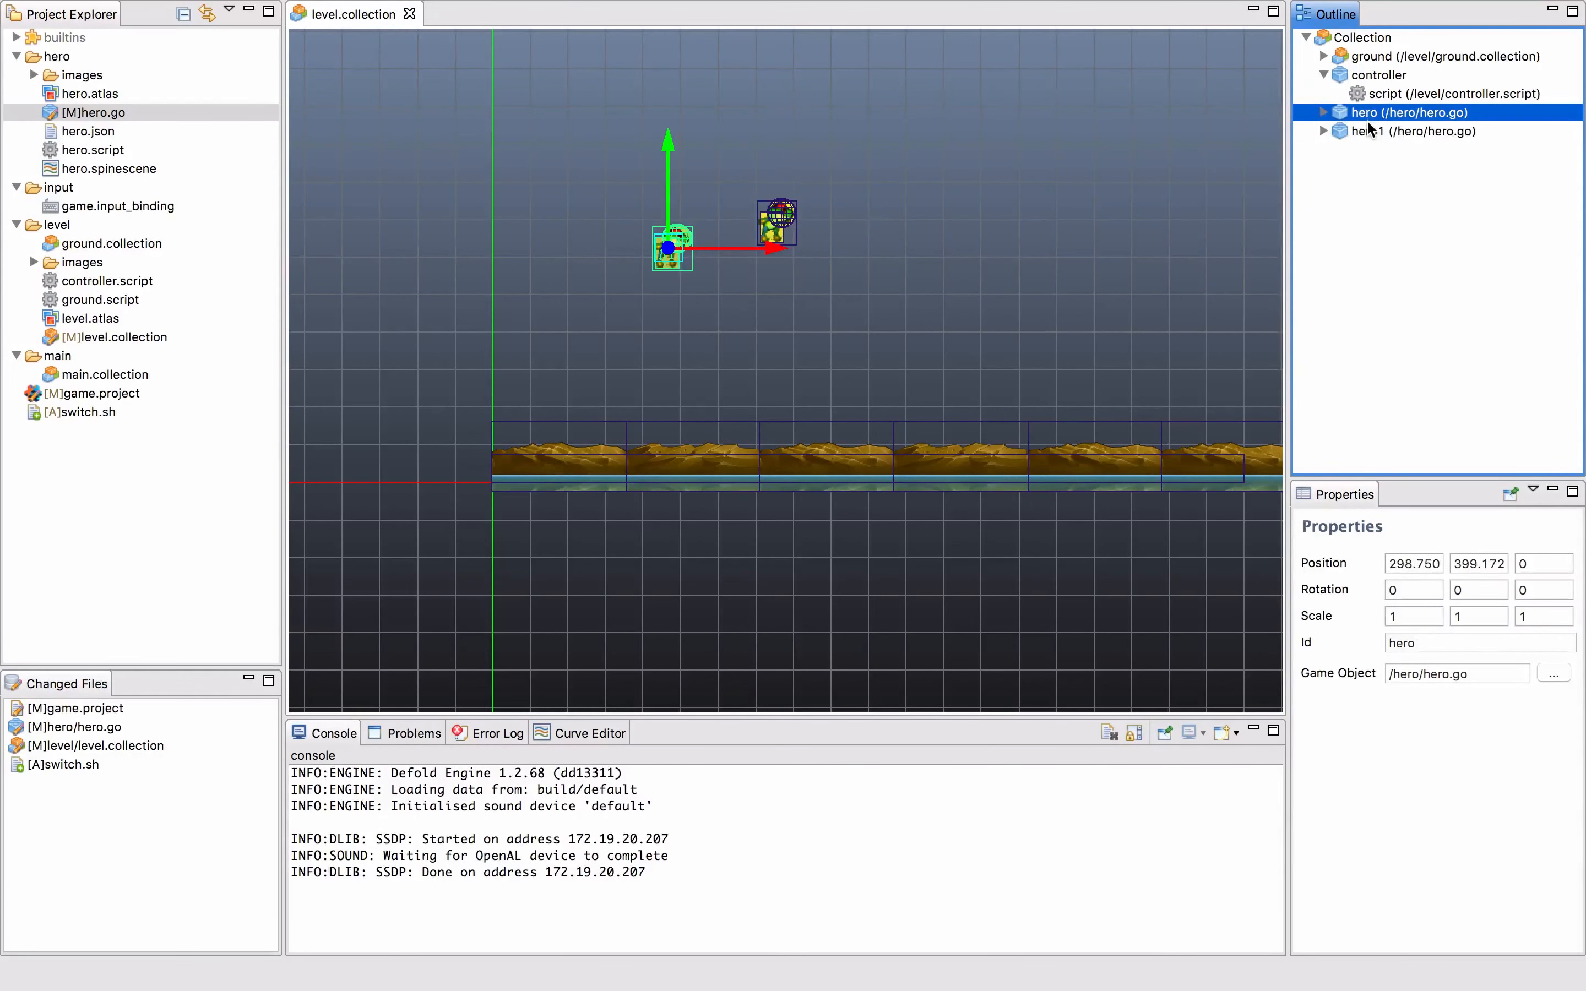
click(1370, 131)
- Expand the ground collection within the level and examine its child objects ground4 and ground3
click(1368, 57)
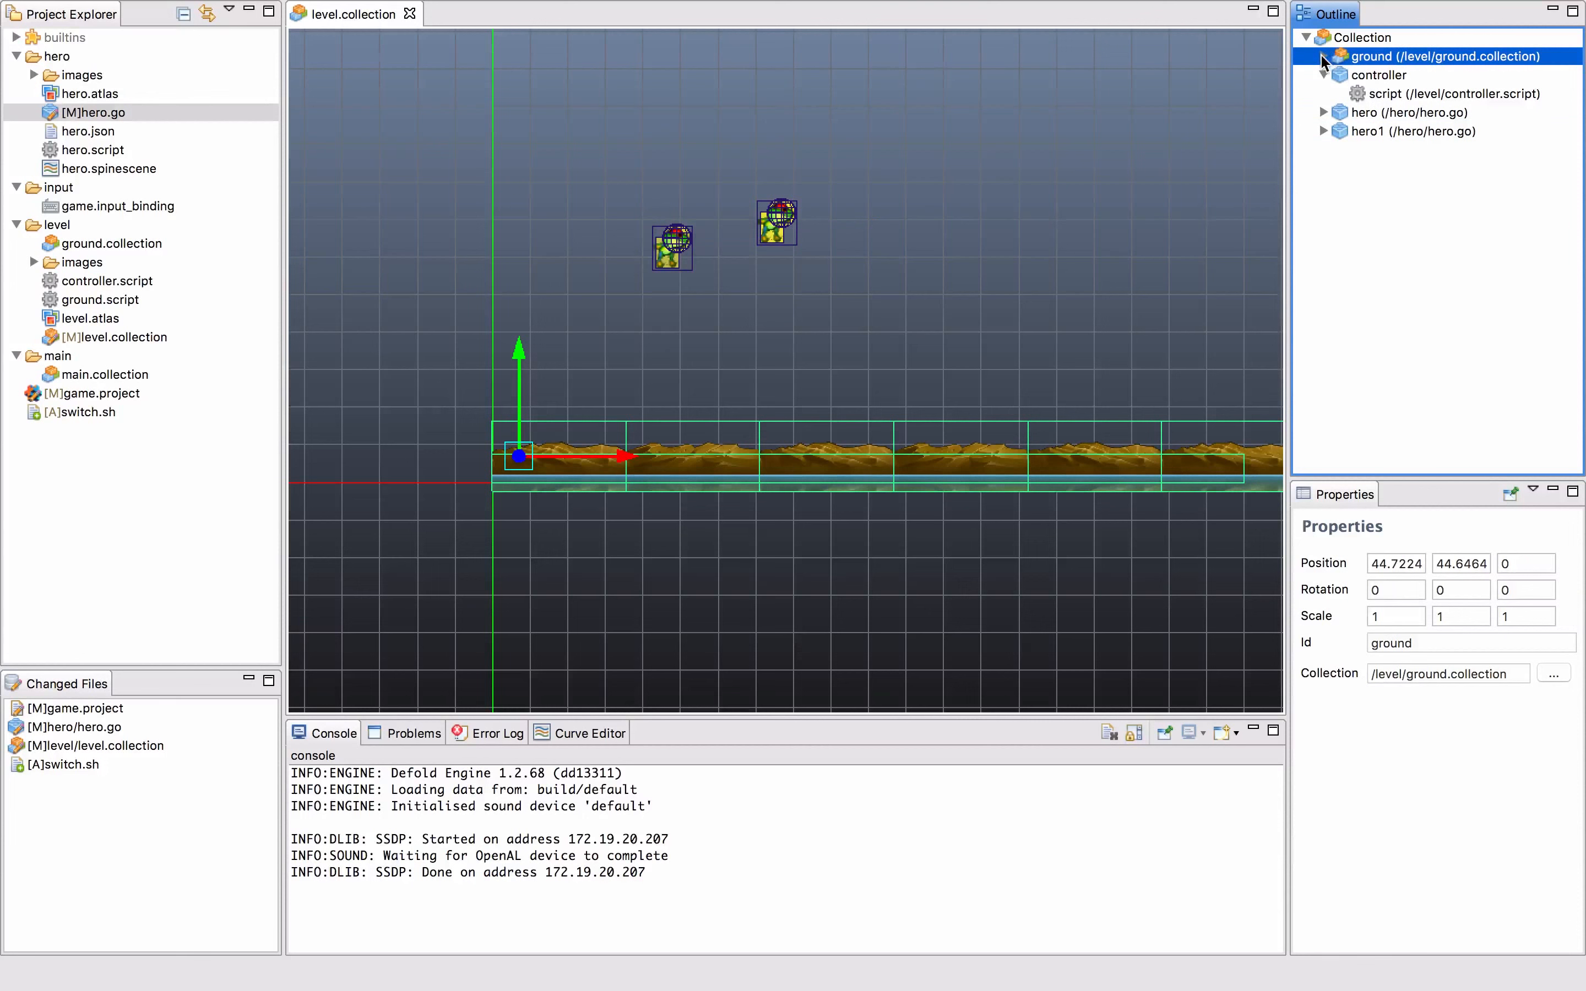
click(1325, 56)
click(1399, 76)
click(1399, 93)
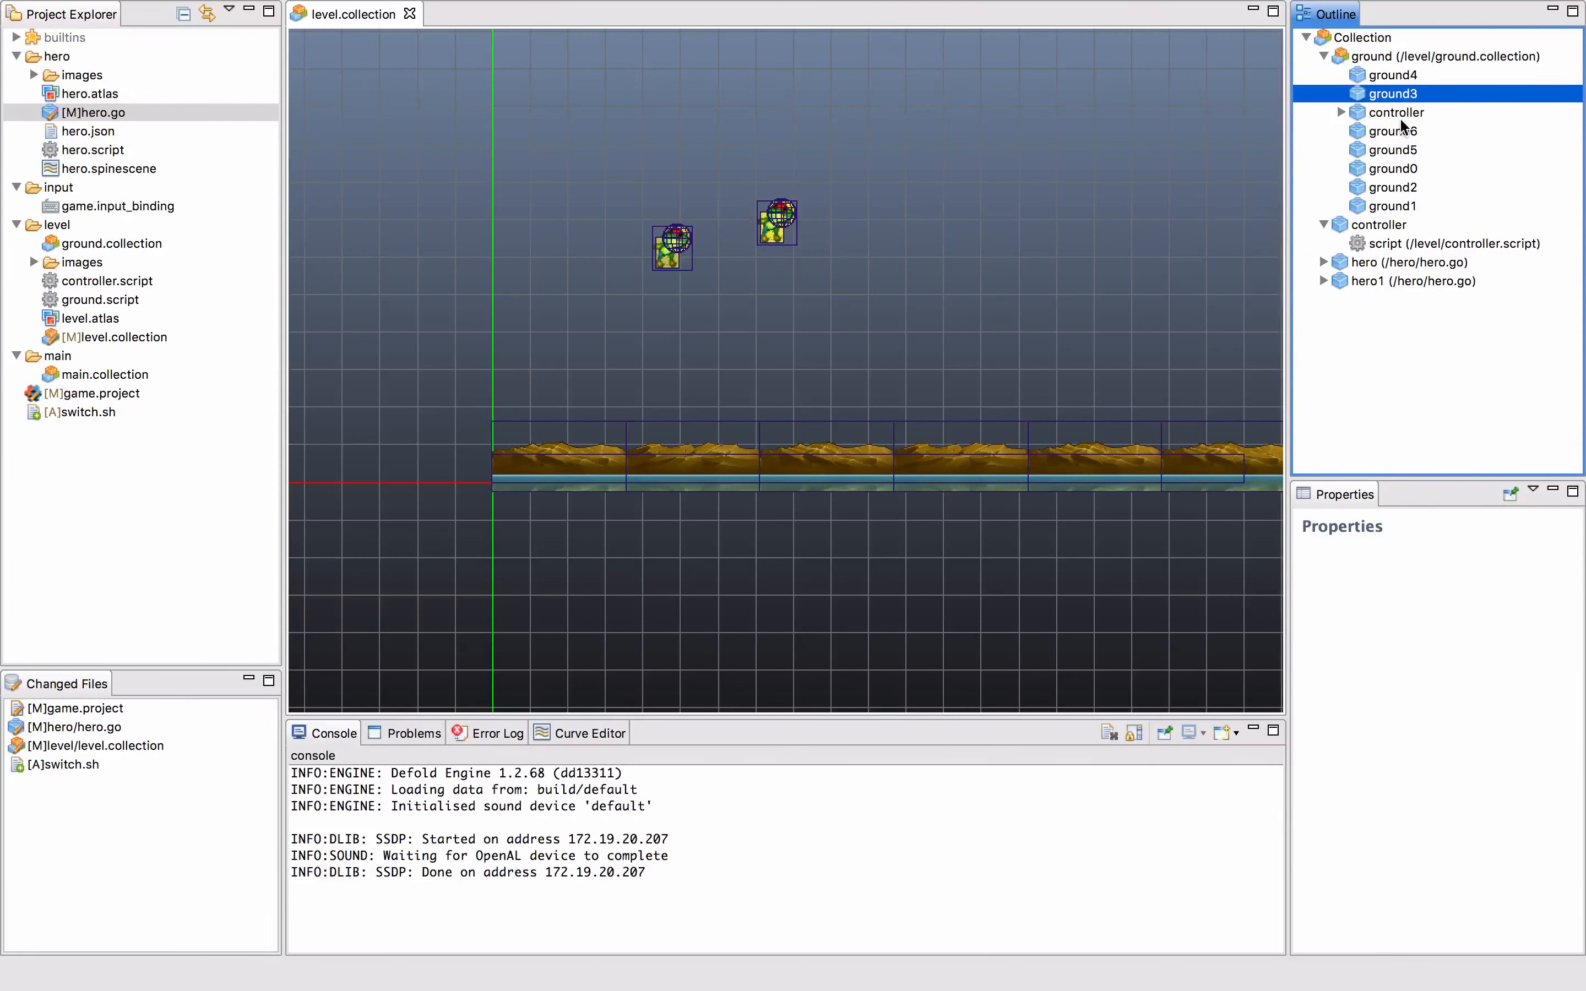
- Examine the ground collection's child objects from ground0 up to ground4, collapse the collection and view its own properties
click(1395, 169)
click(1399, 150)
click(1399, 131)
click(1400, 113)
click(1400, 94)
click(1400, 75)
click(1324, 56)
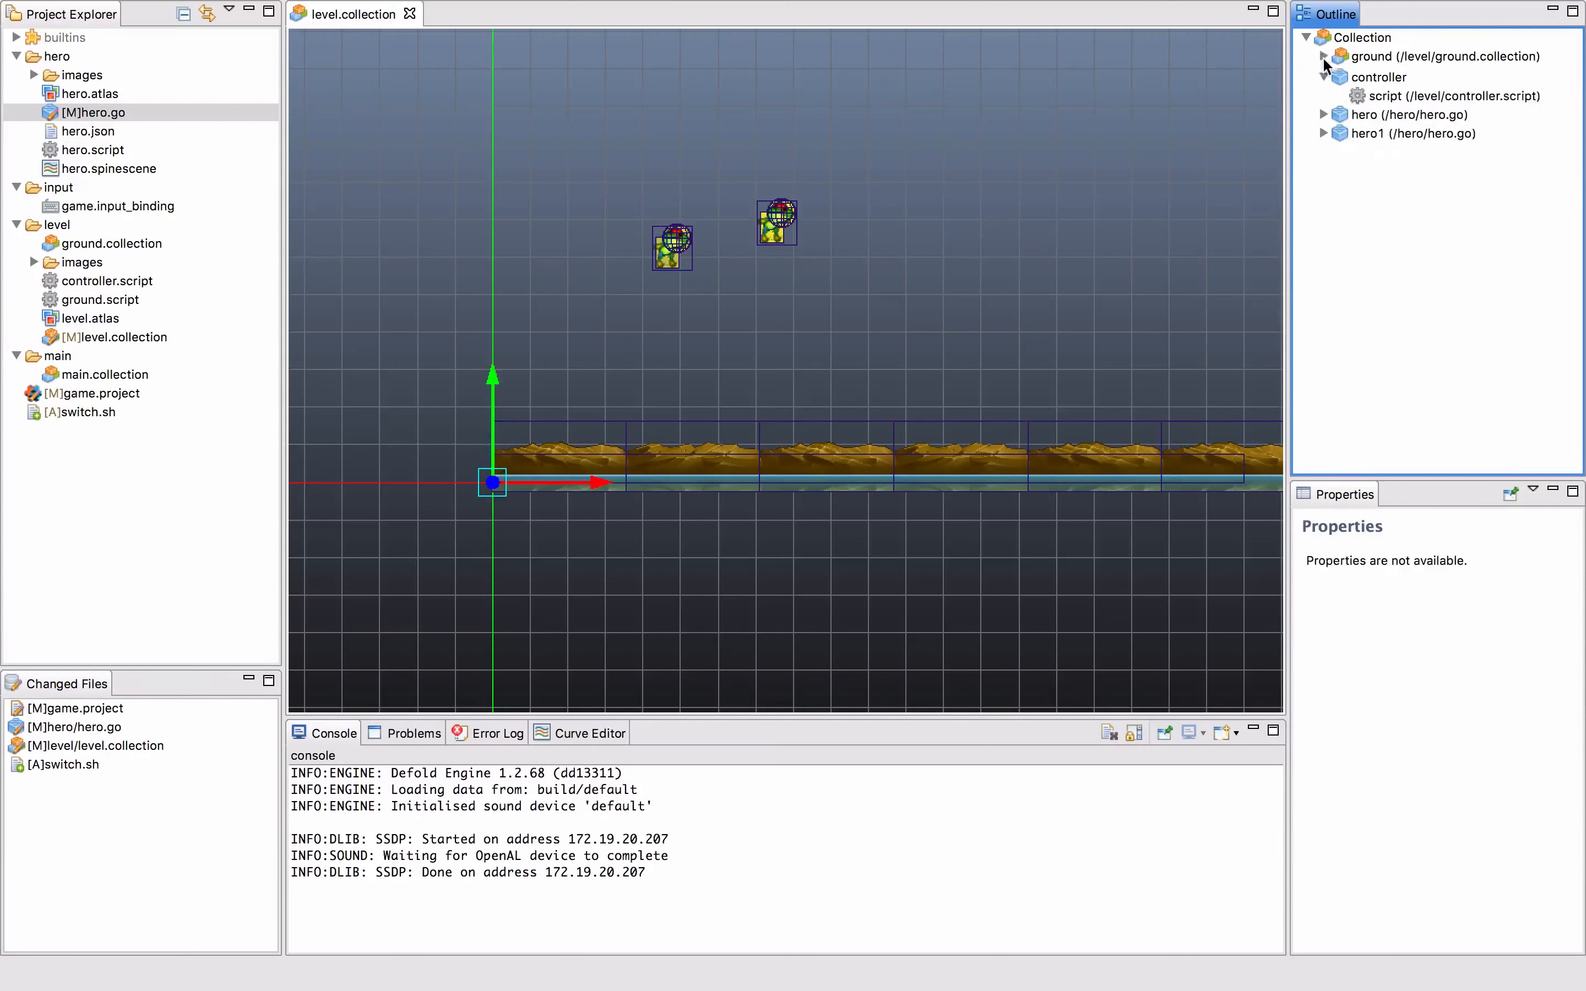
click(1370, 56)
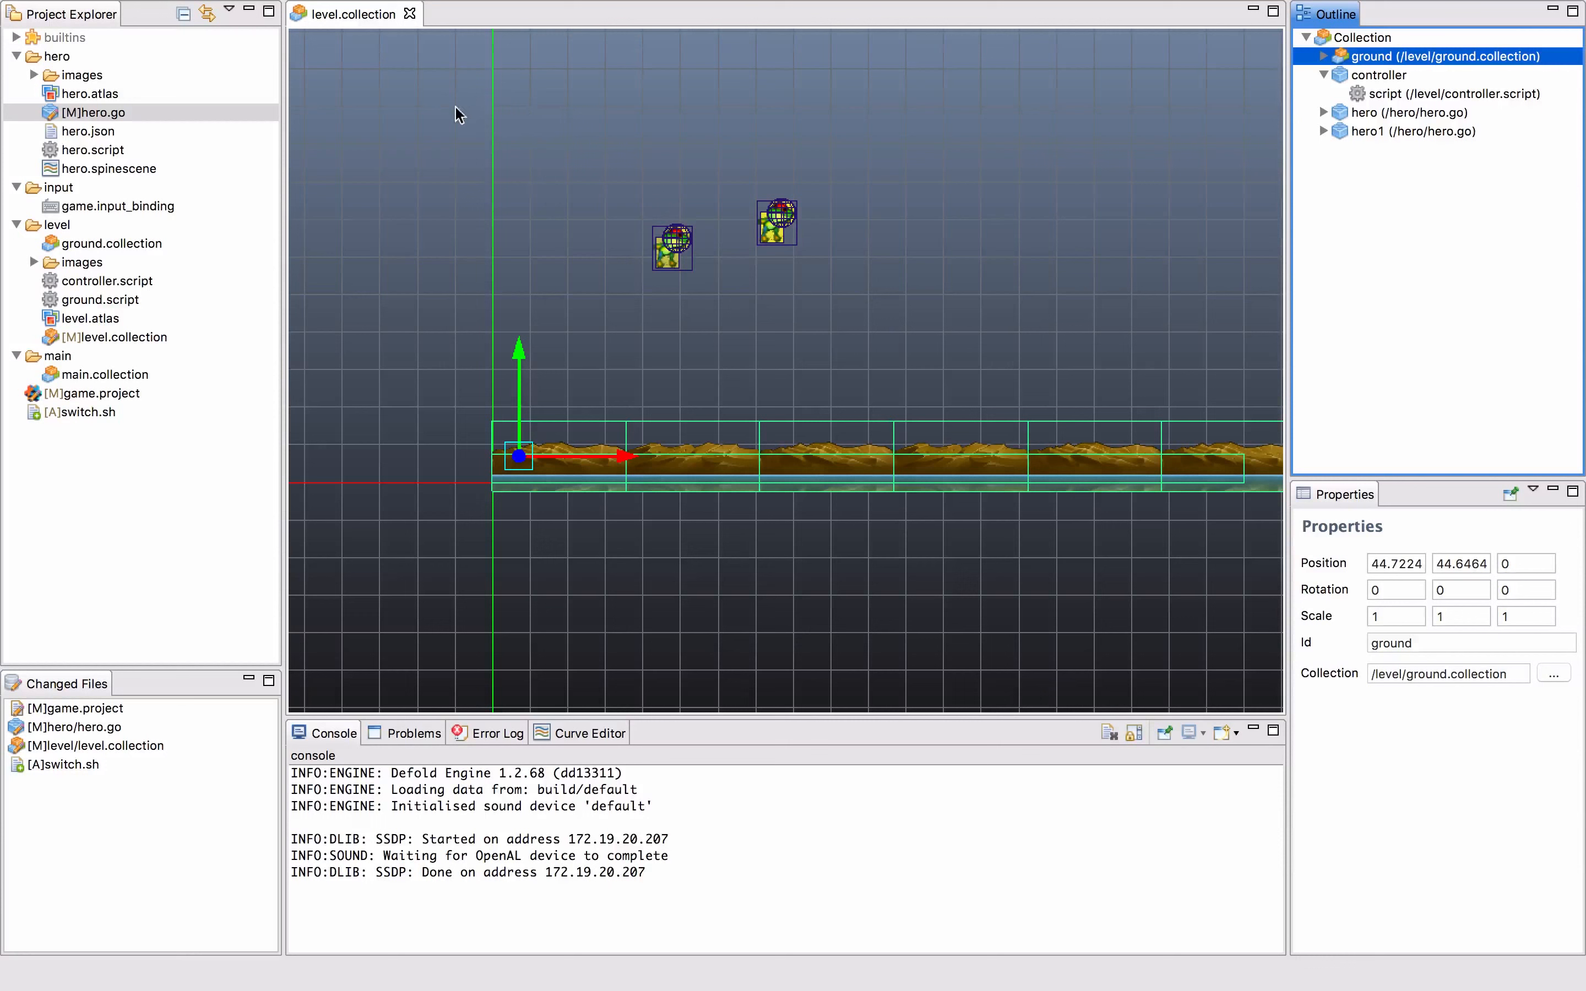
- Close level.collection, open main.collection and select its root
click(410, 14)
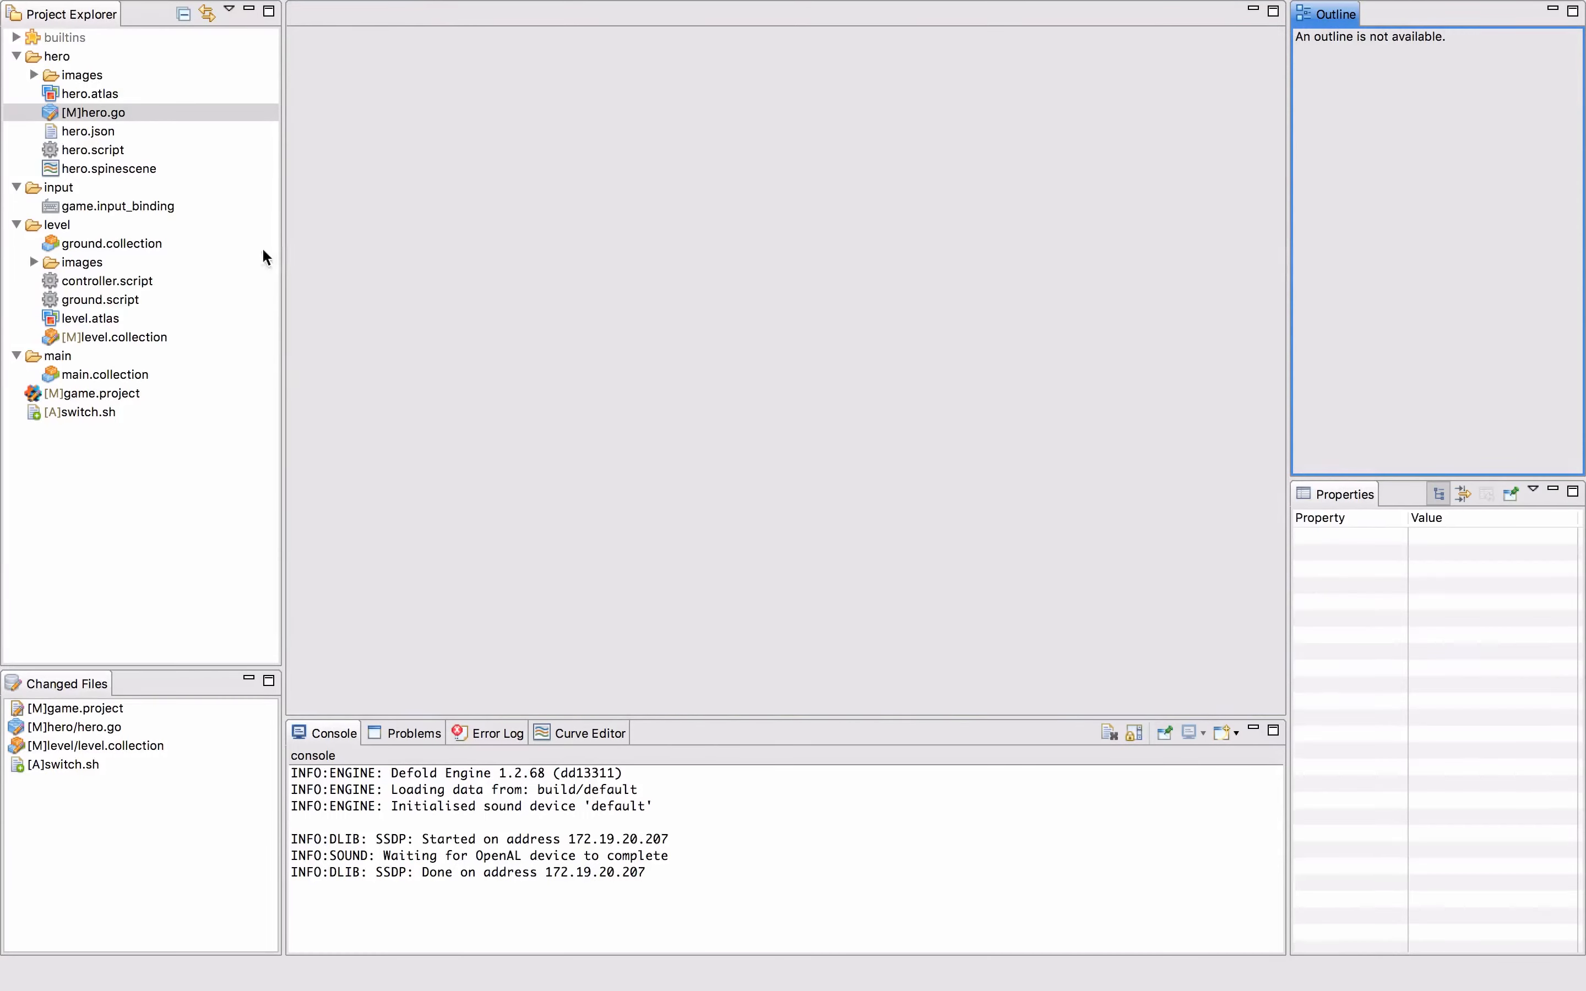
double_click(99, 375)
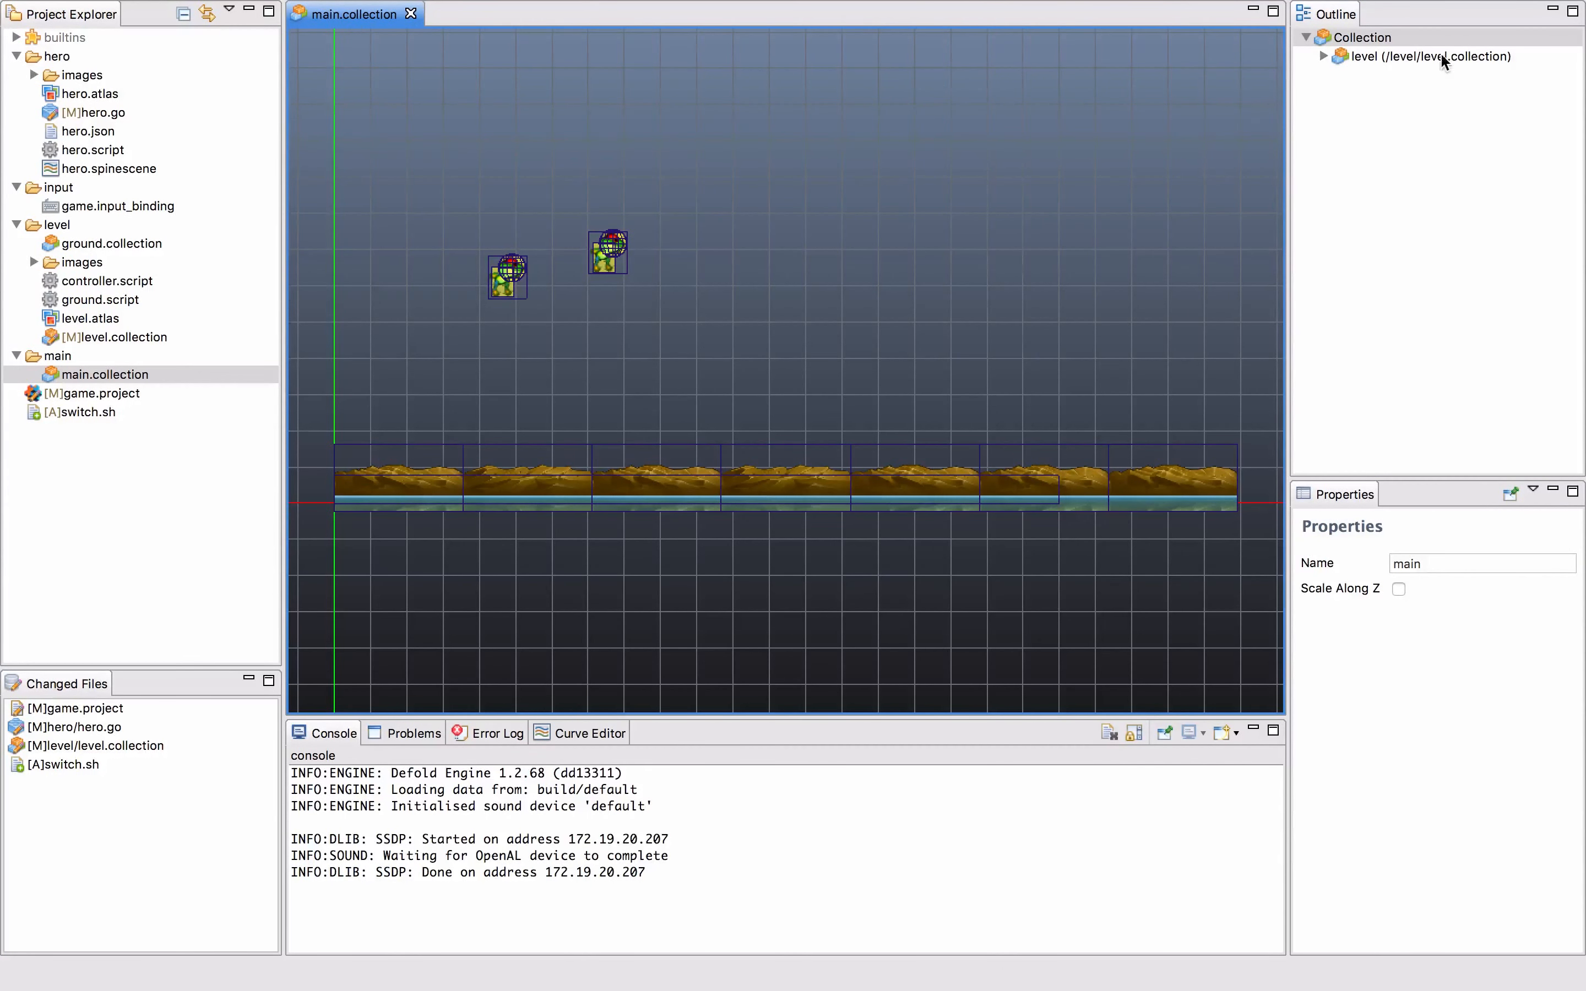
click(1376, 38)
- Duplicate the level collection instance within main.collection and move the copy to about X 109, Y 107
click(1373, 57)
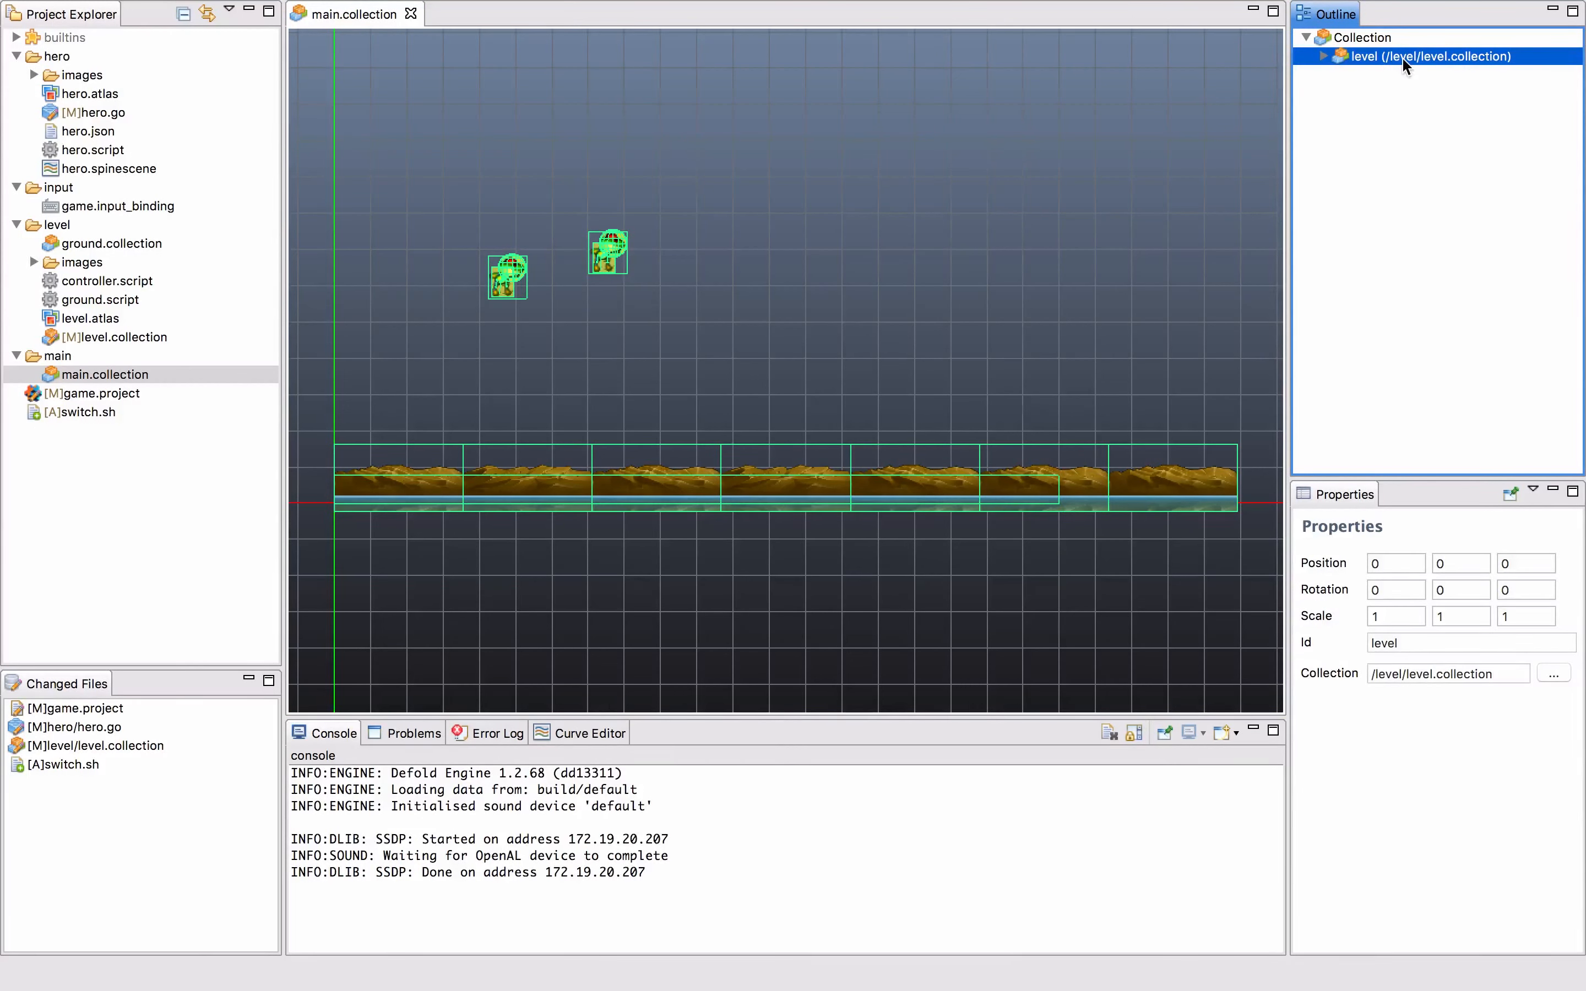
key(super+v)
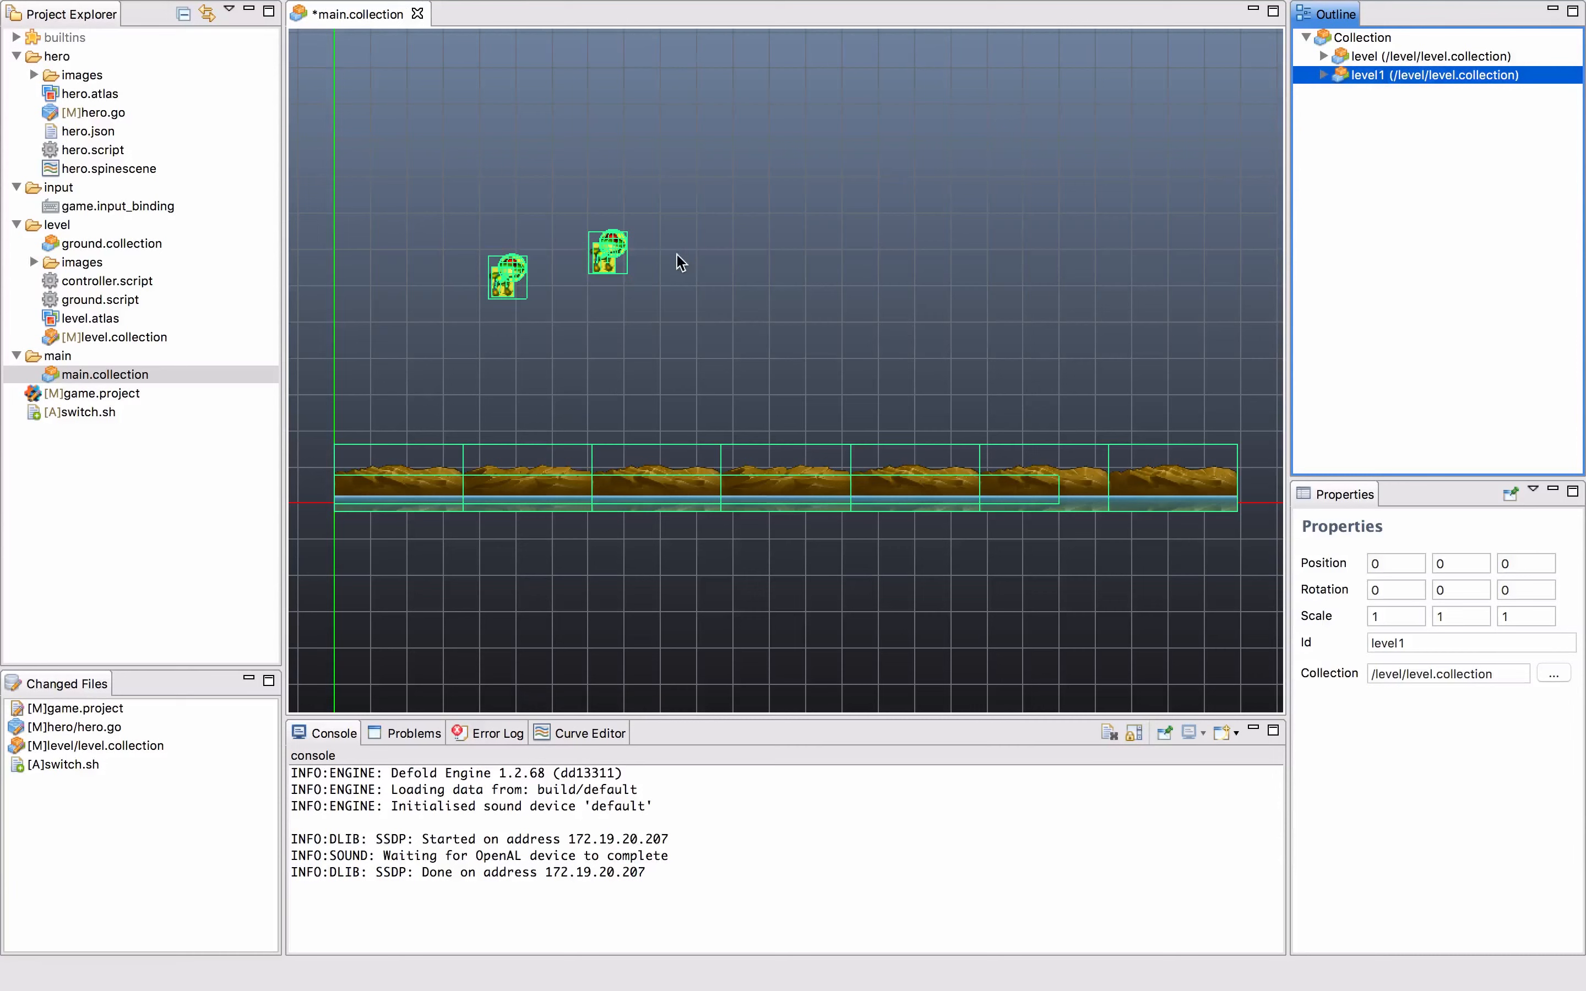
drag(332, 502, 393, 447)
- Build and run the platformer, try the heroes' jump twice, quit the game and deselect the duplicated level
key(super+b)
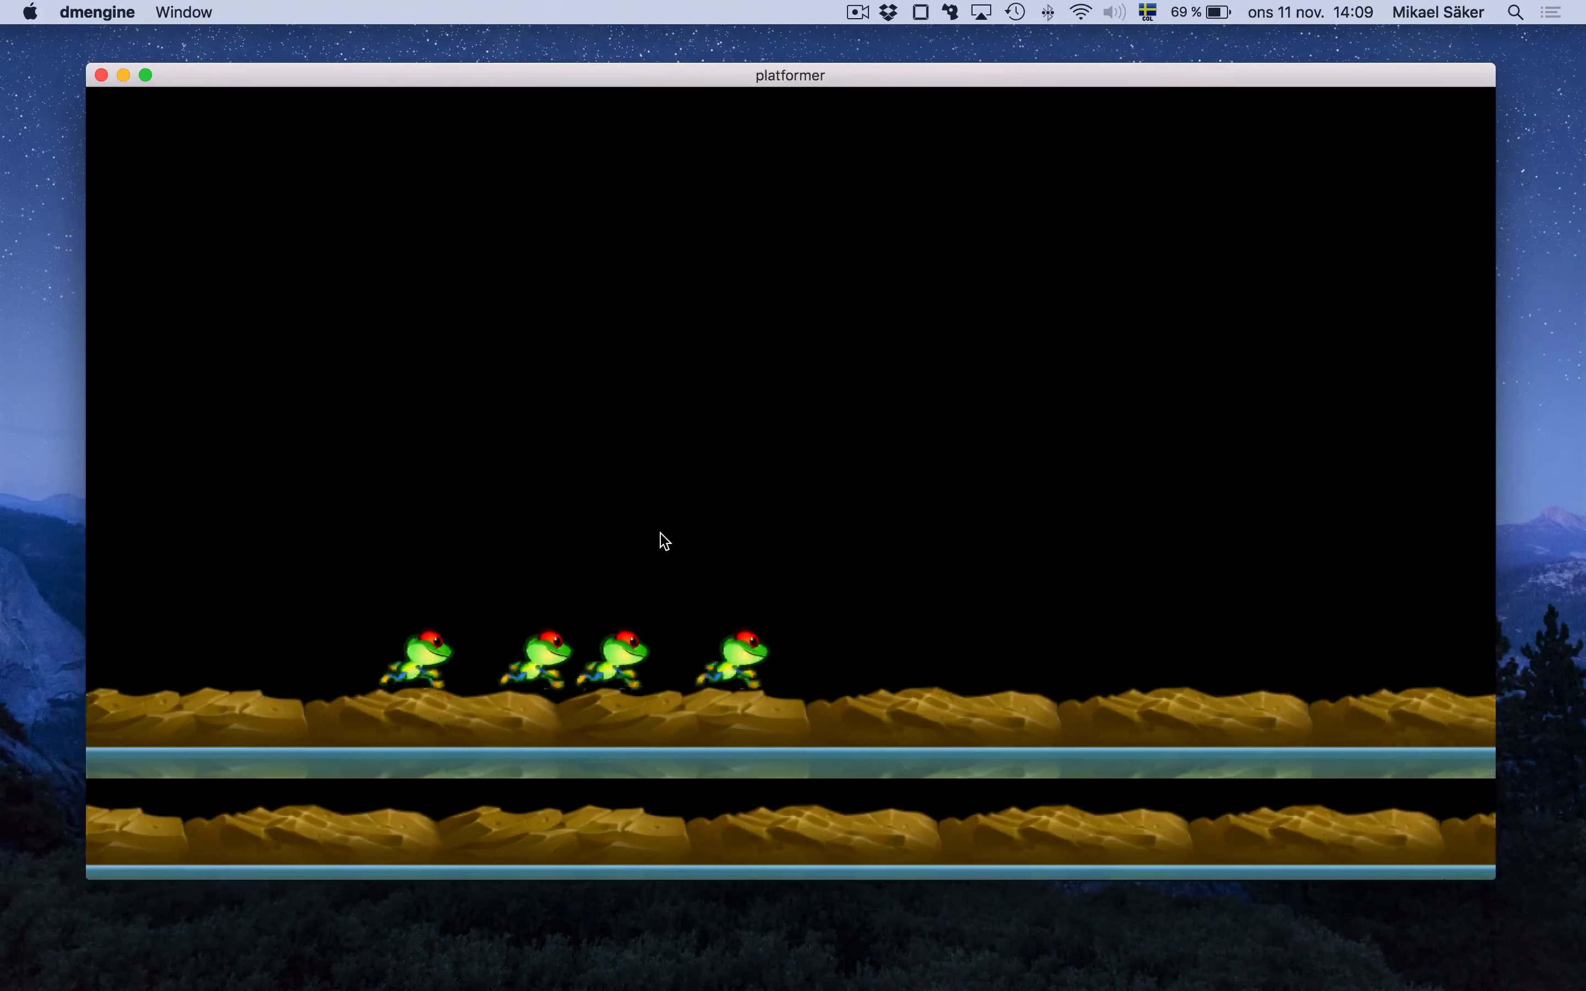
key(space)
key(space)
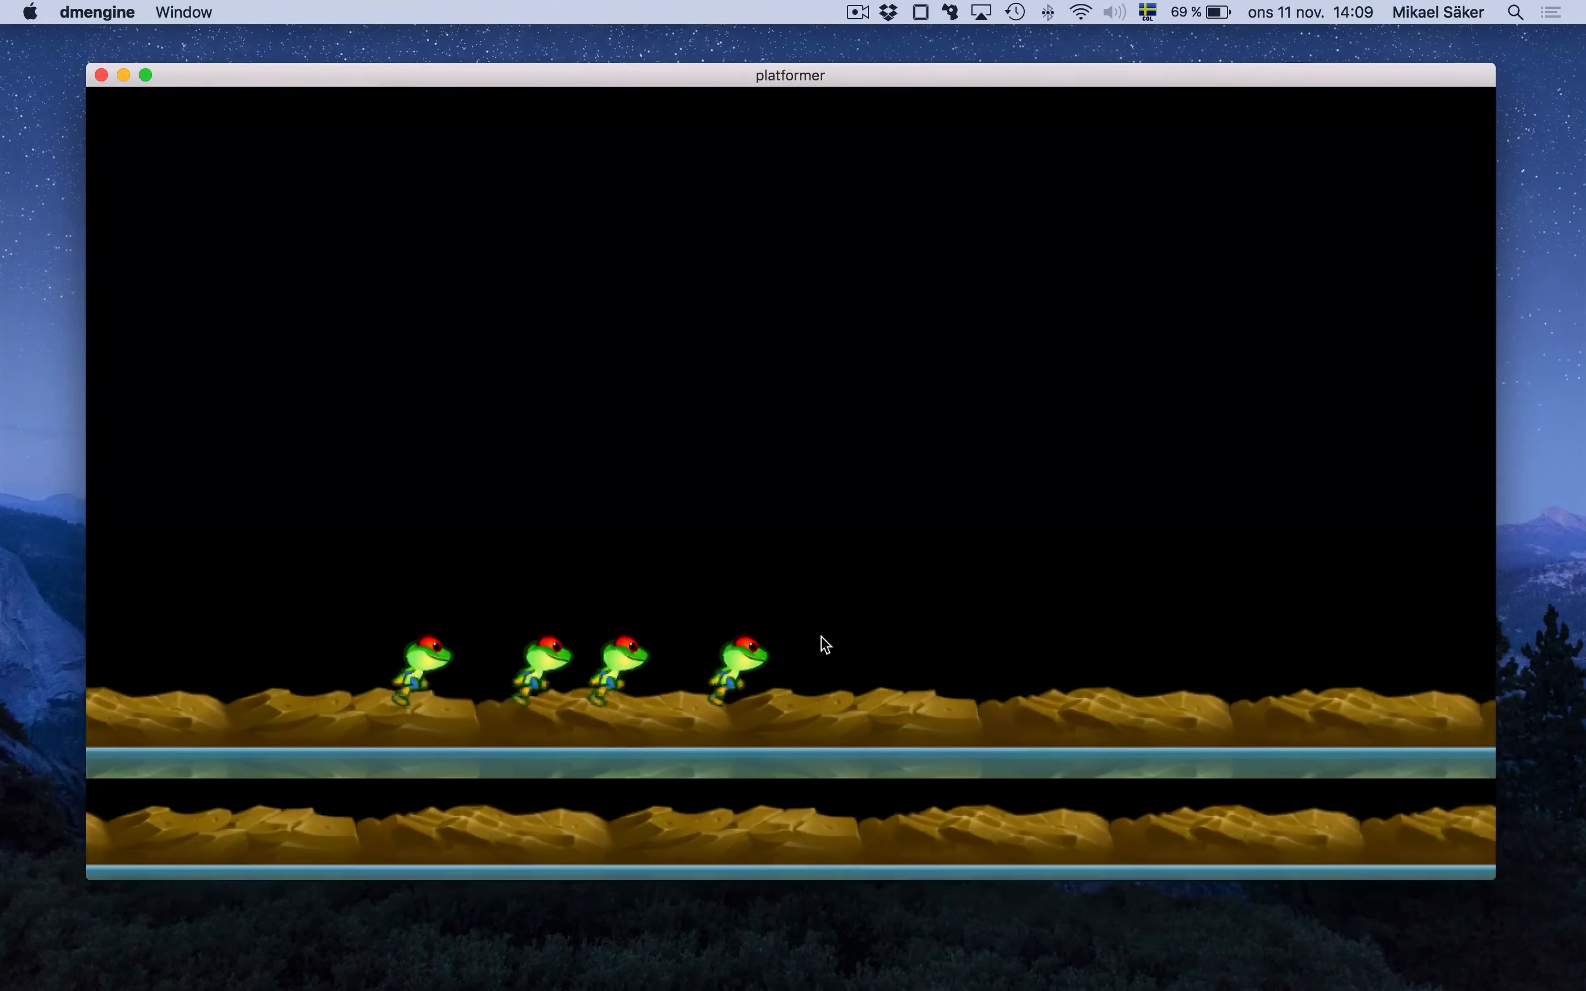
key(super+q)
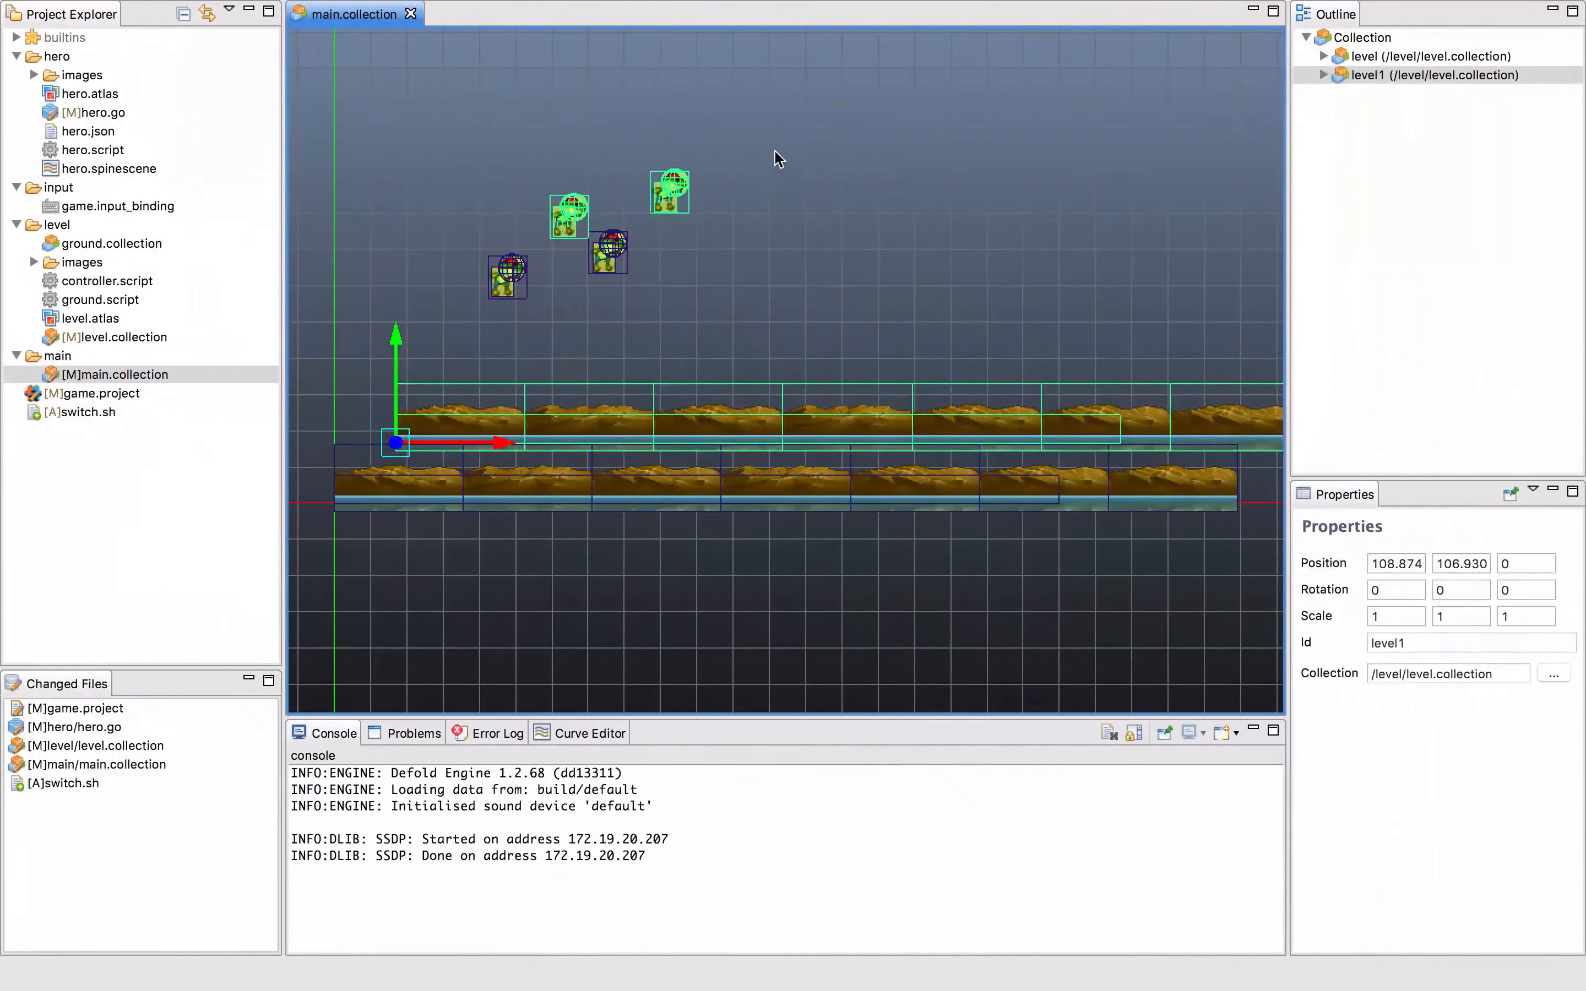
click(773, 151)
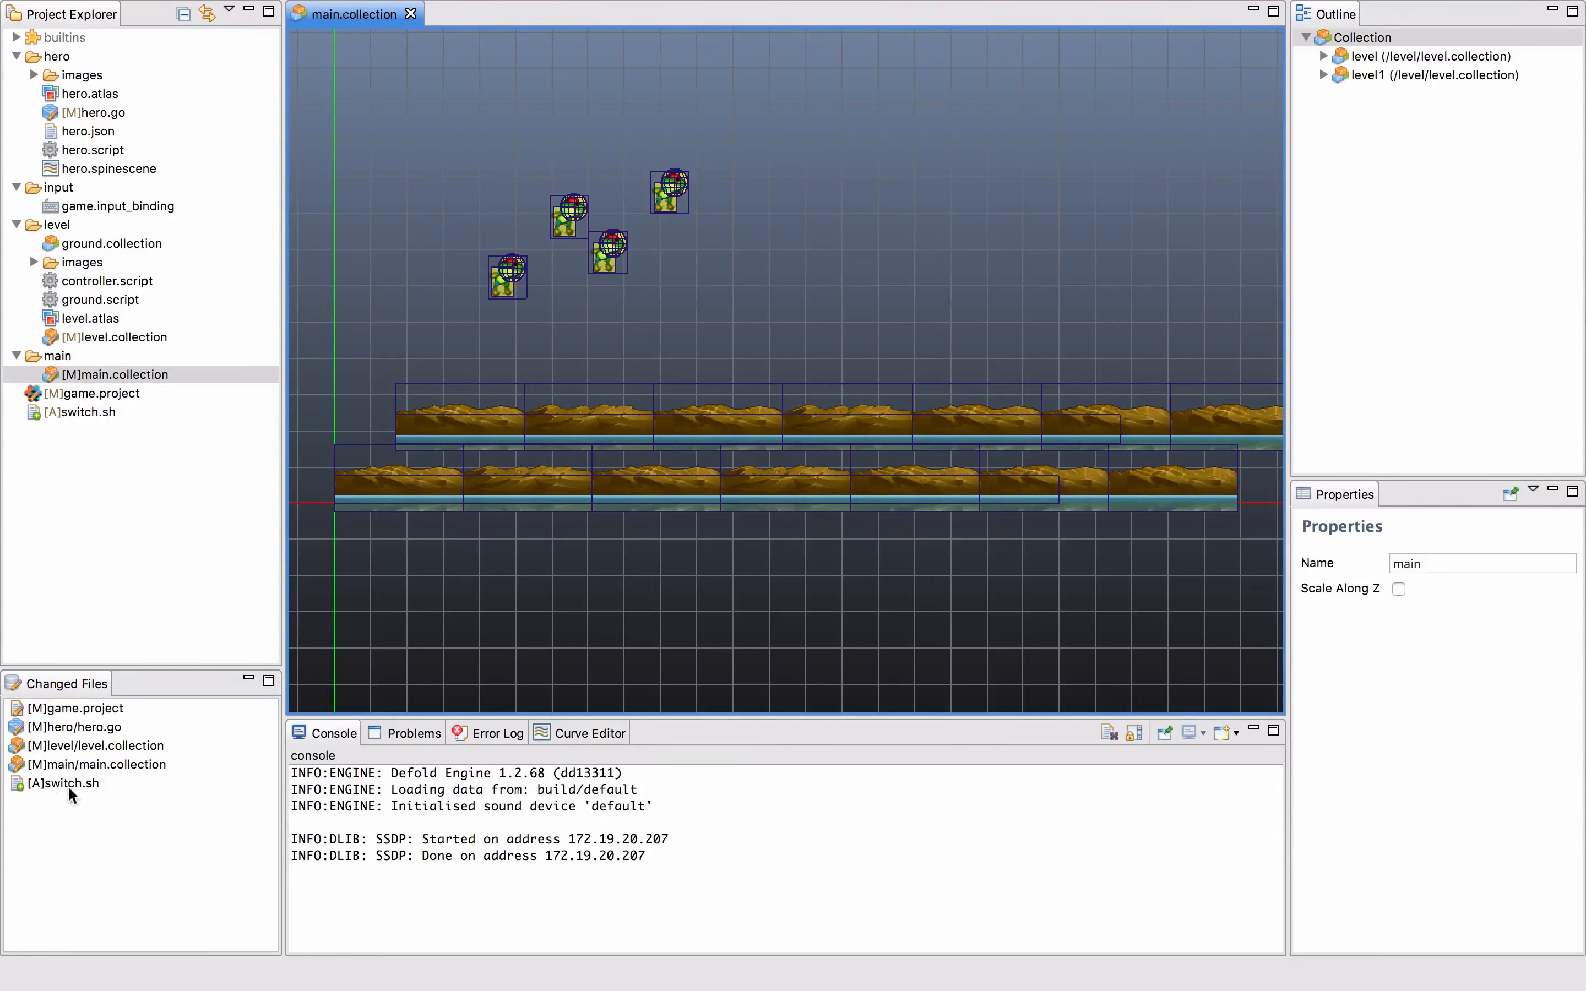
- Select game.project, hero.go, level.collection and main.collection among the changed files
click(99, 766)
shift+click(92, 712)
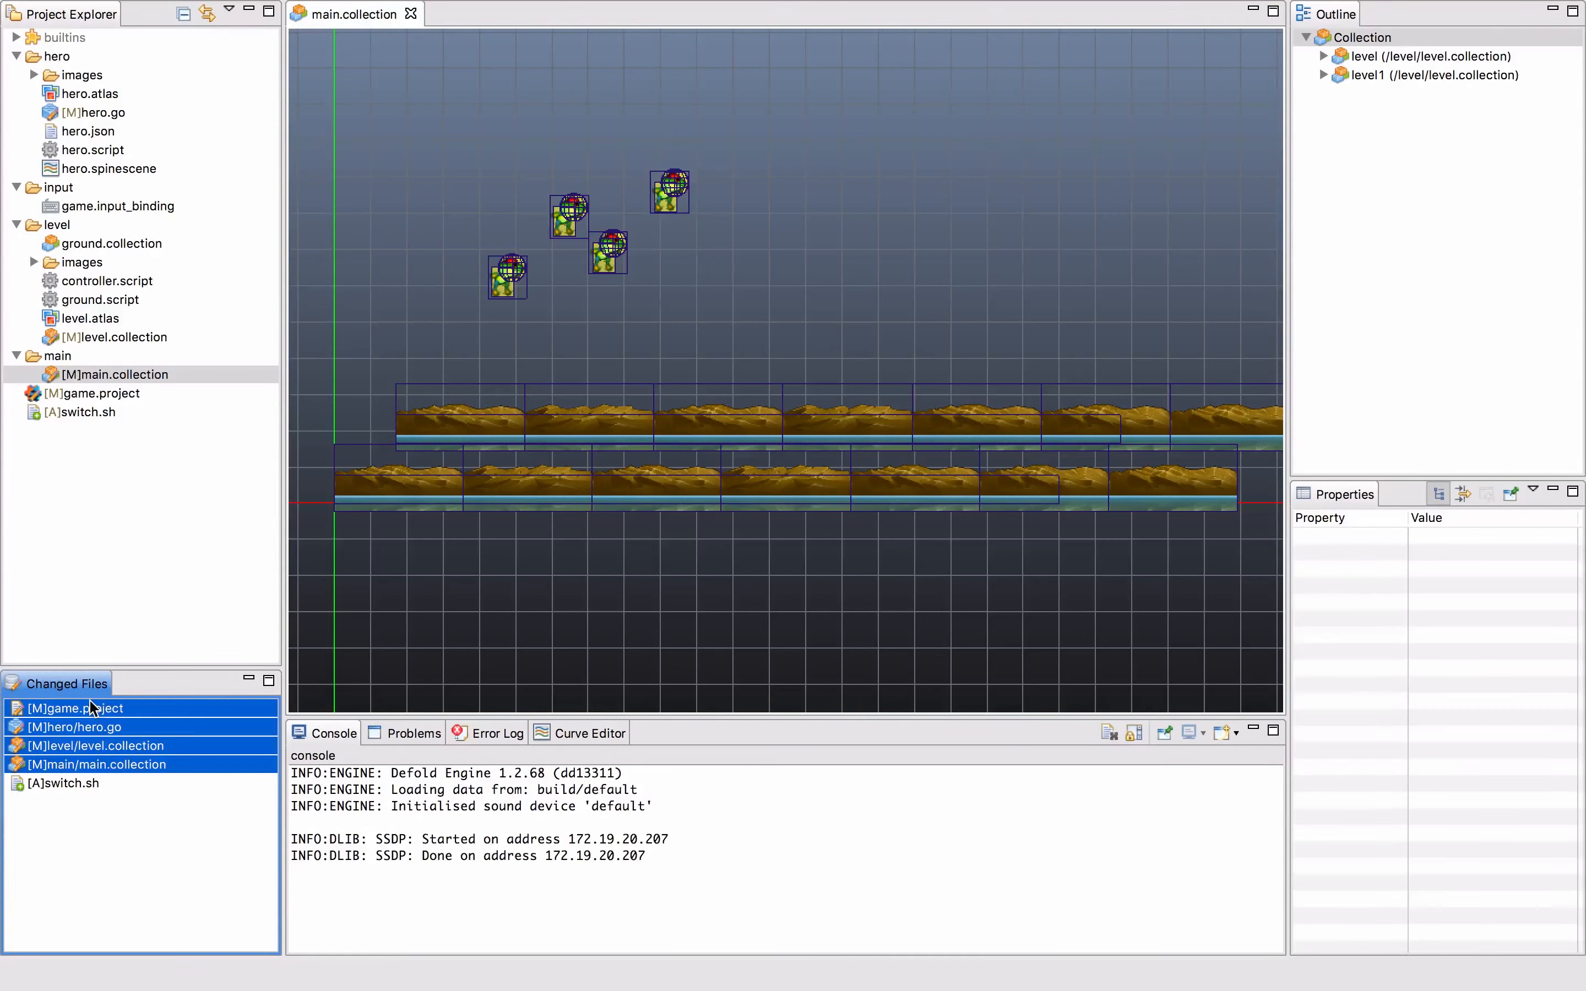